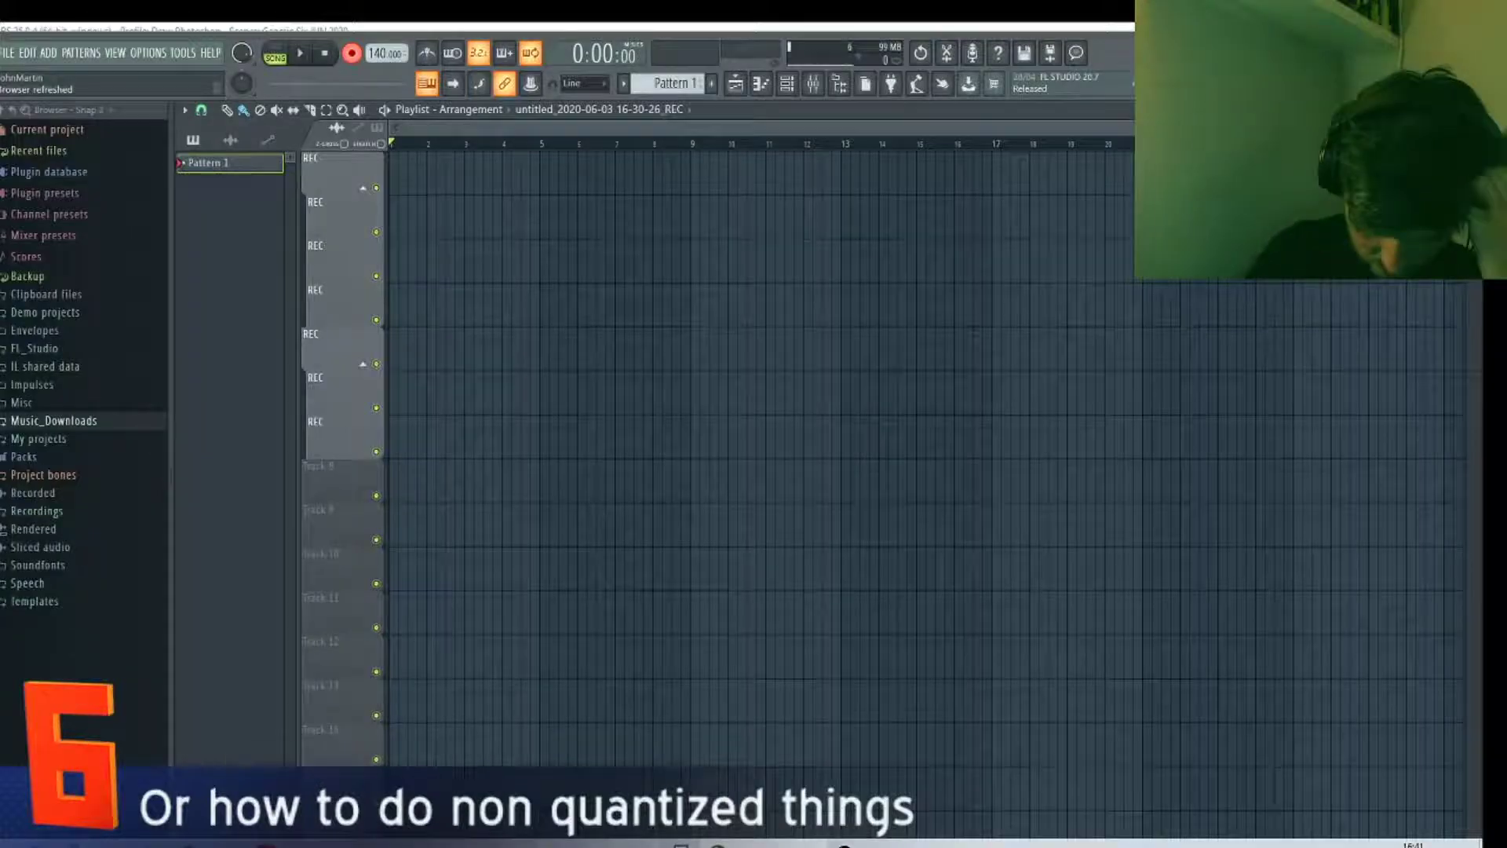
# Step: Open the ZOOM0015 recording in the Edison audio editor from its sample context menu
pyautogui.moveTo(473, 843)
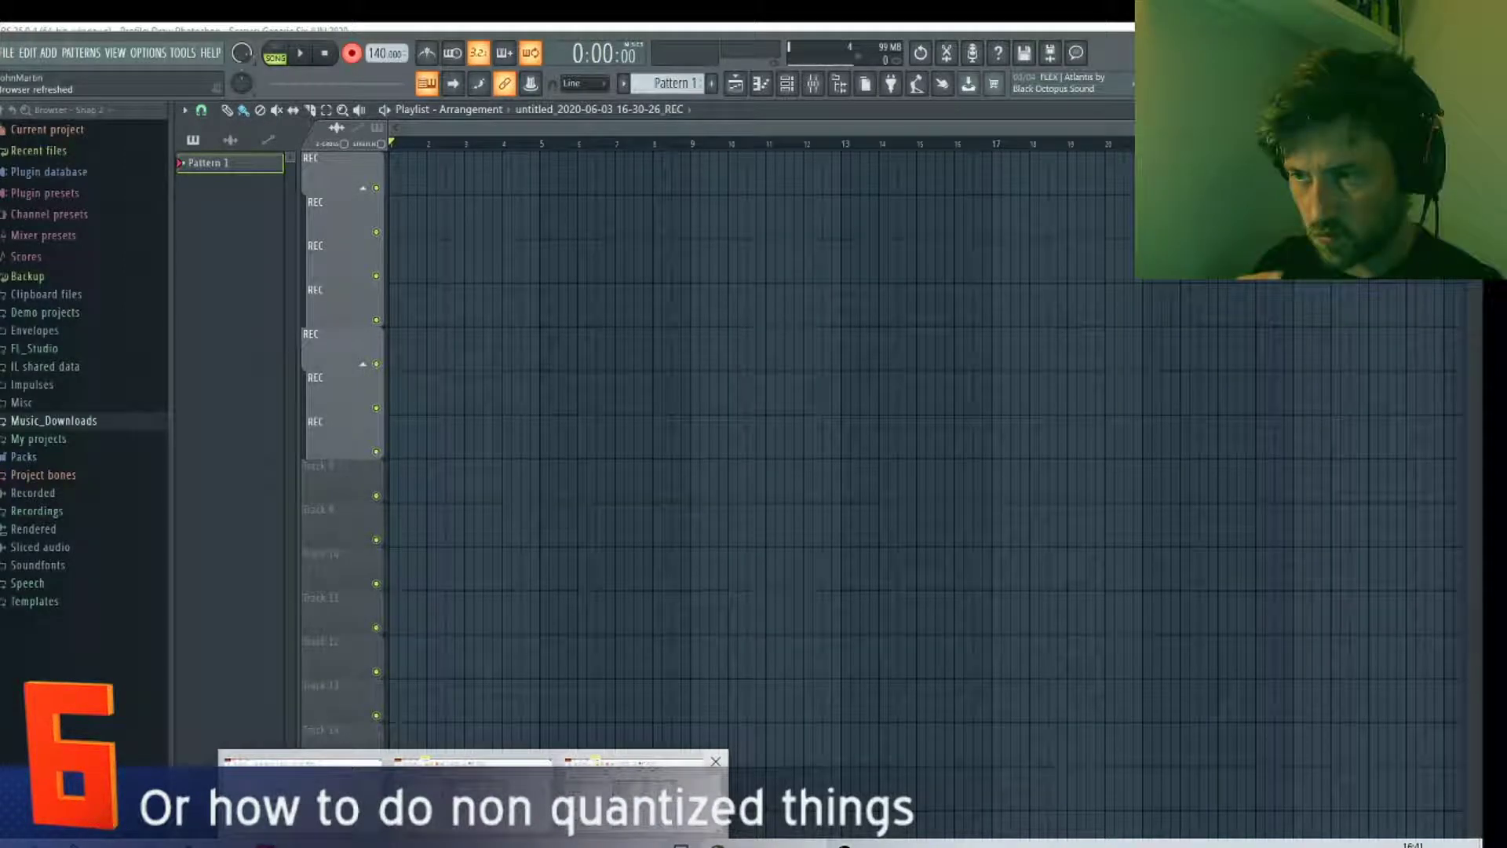
pyautogui.click(634, 808)
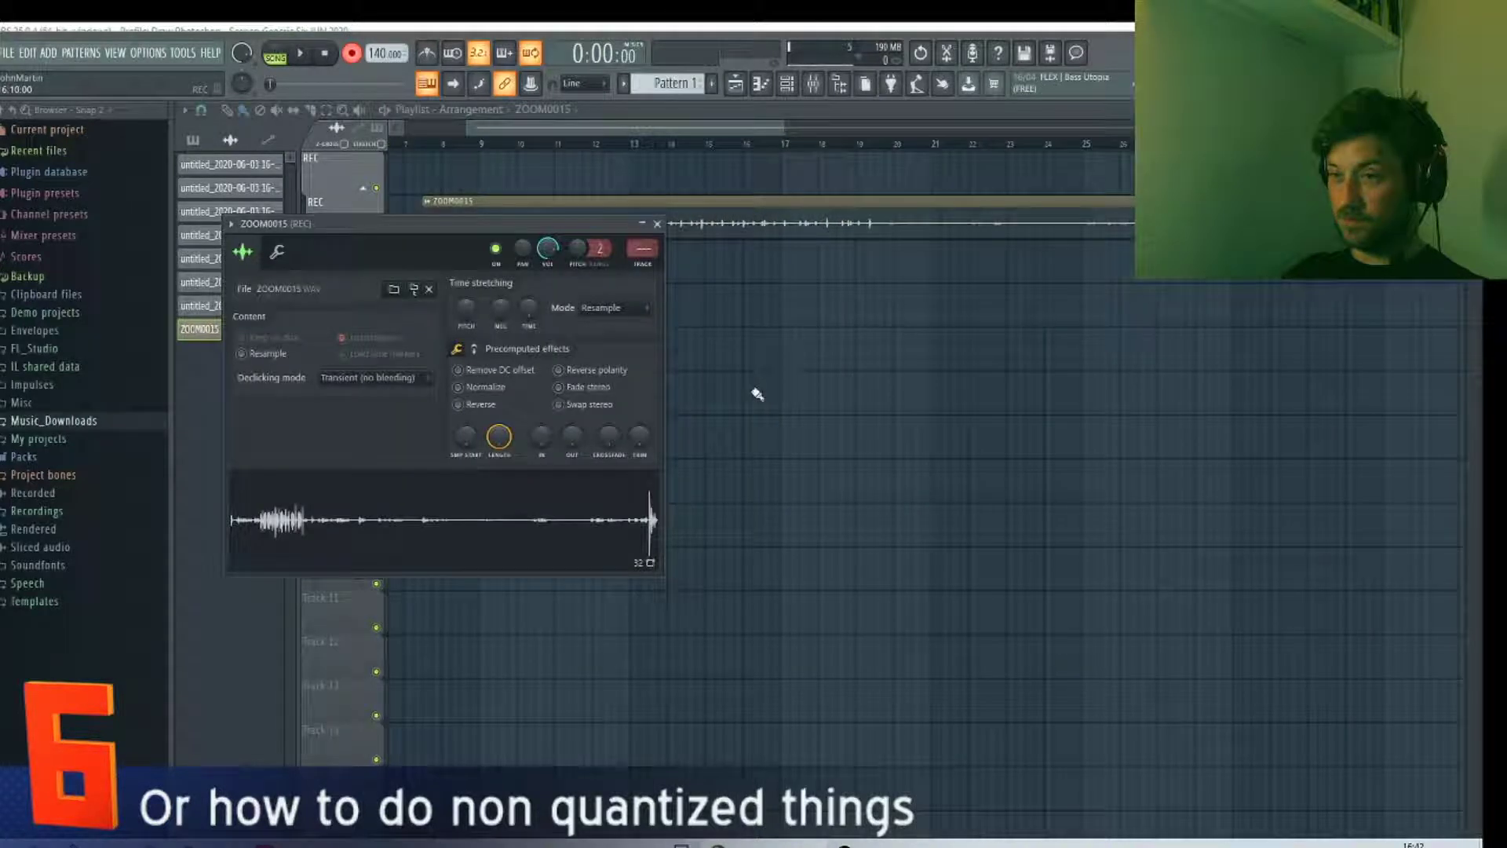
pyautogui.rightClick(311, 508)
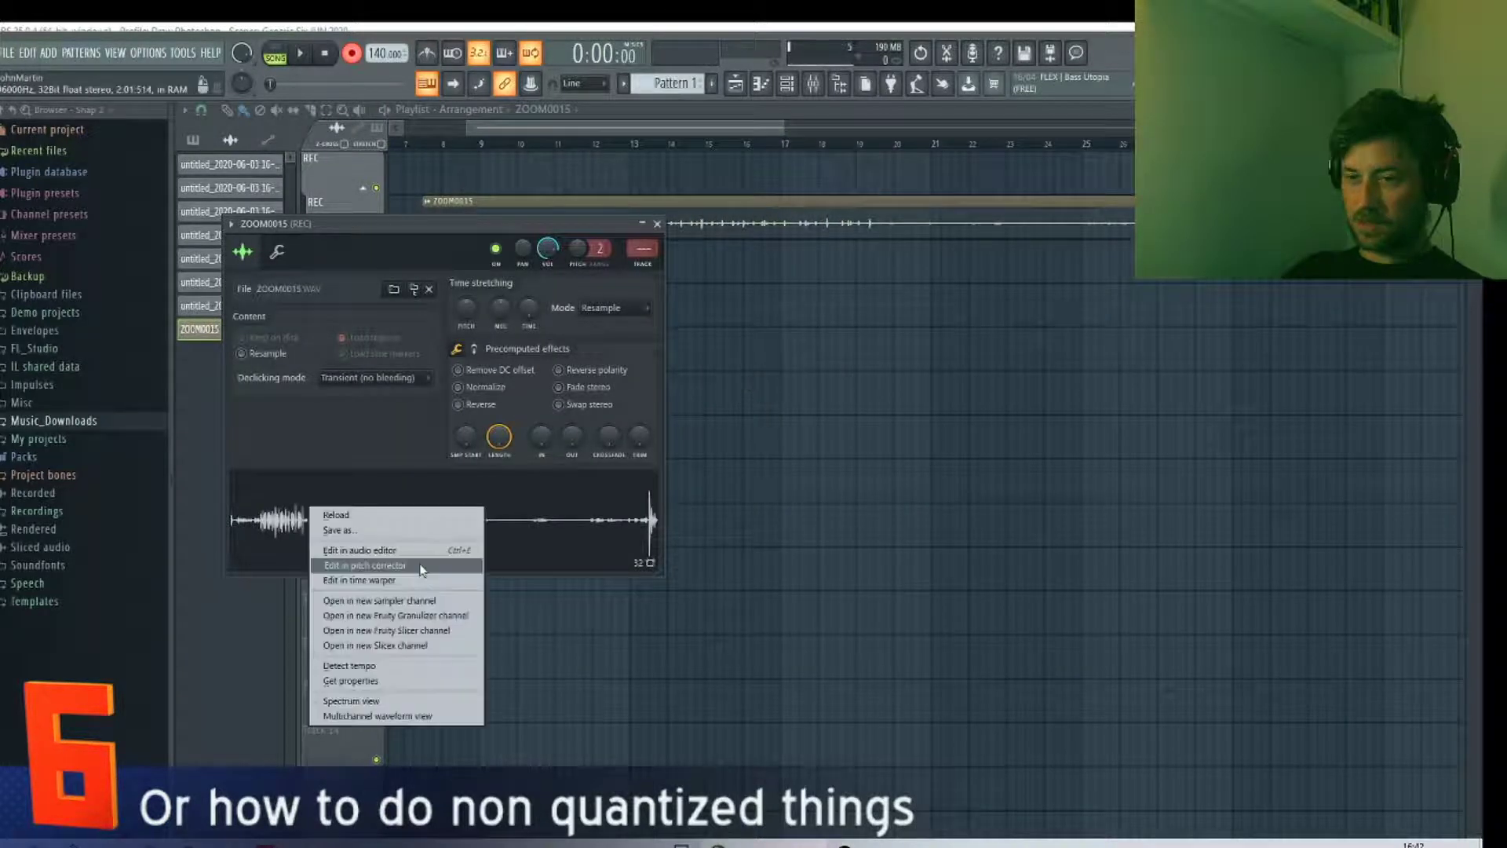
pyautogui.click(369, 549)
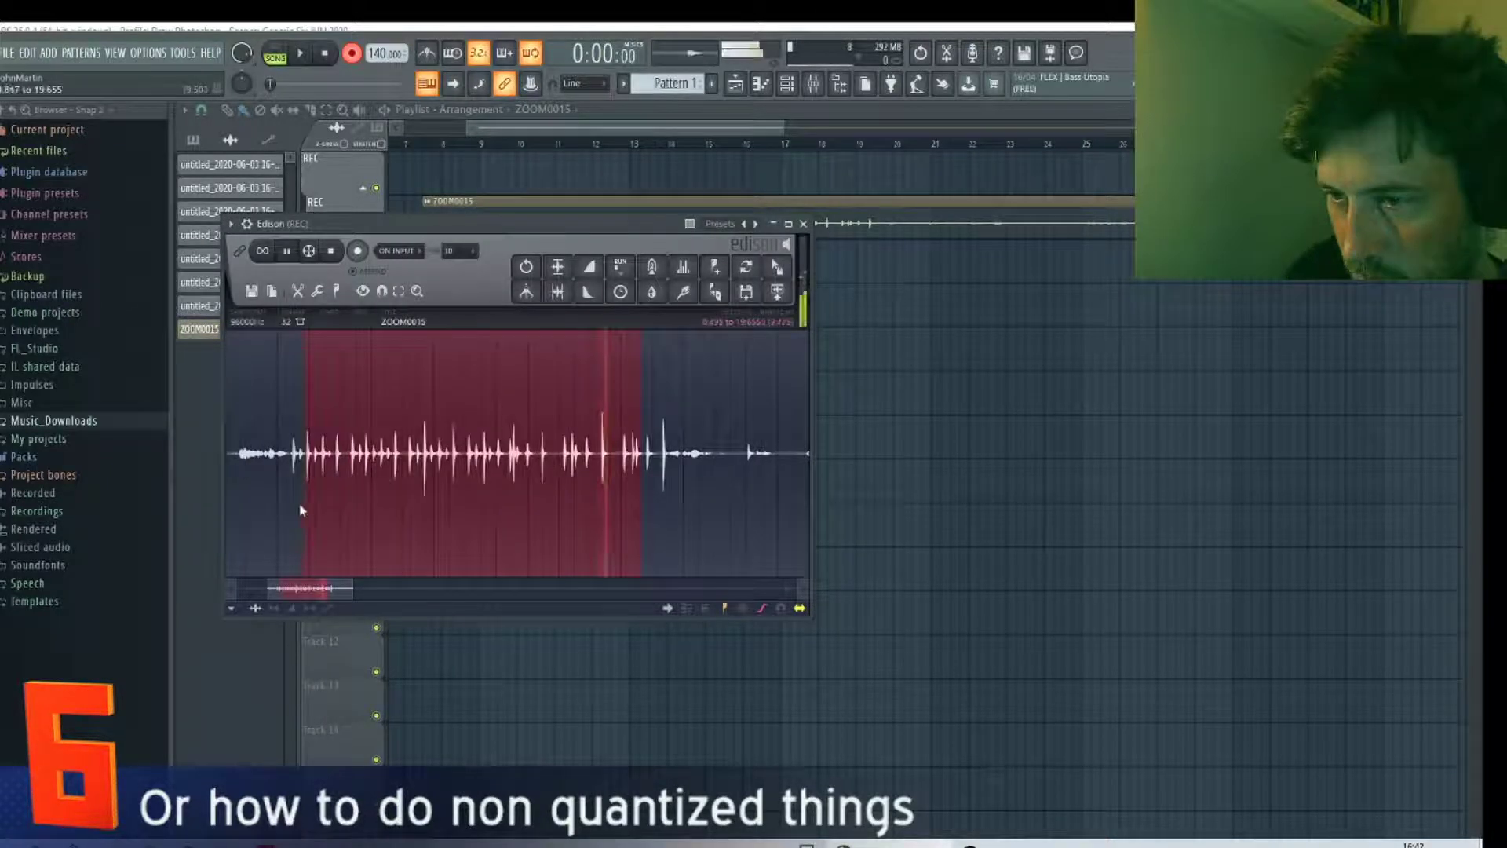
# Step: Select a short drum passage in the ZOOM0015 waveform and preview it
pyautogui.scroll(1, 291, 504)
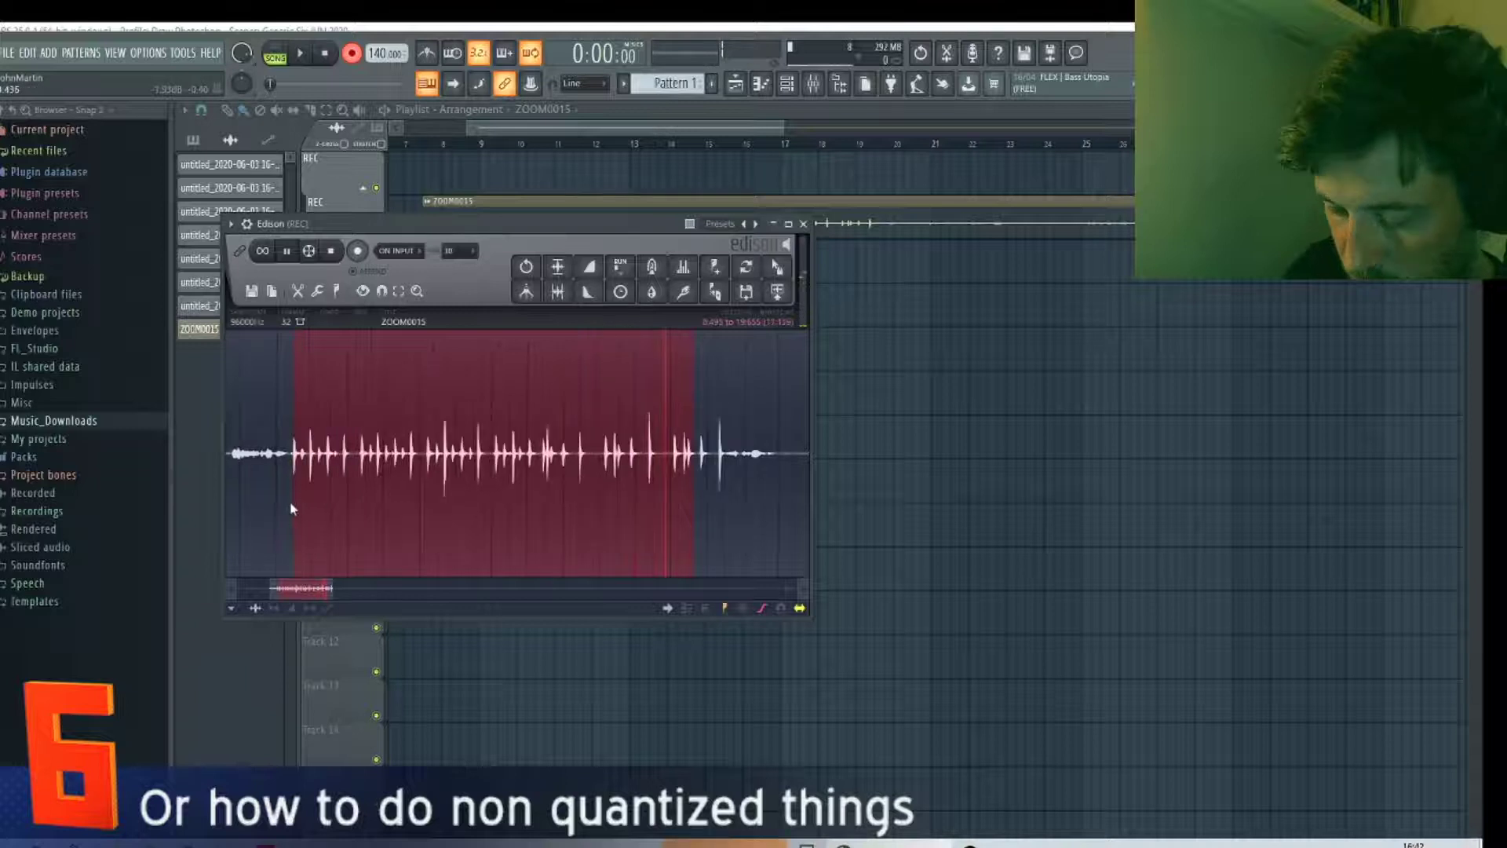
pyautogui.moveTo(290, 503)
pyautogui.mouseDown()
pyautogui.moveTo(316, 498)
pyautogui.moveTo(301, 502)
pyautogui.mouseUp()
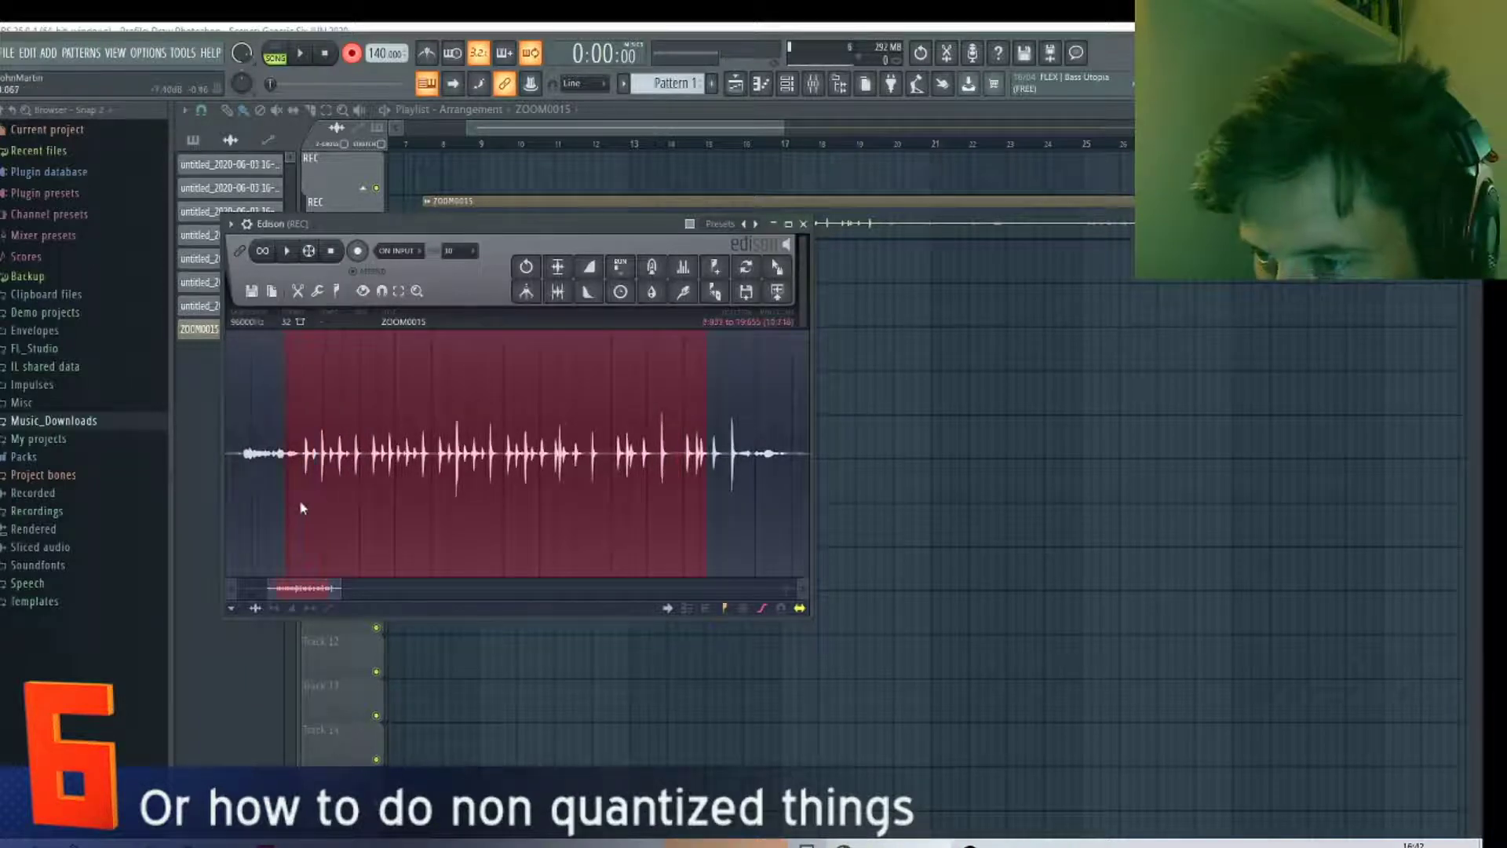
pyautogui.click(303, 507)
pyautogui.moveTo(304, 506); pyautogui.dragTo(437, 506)
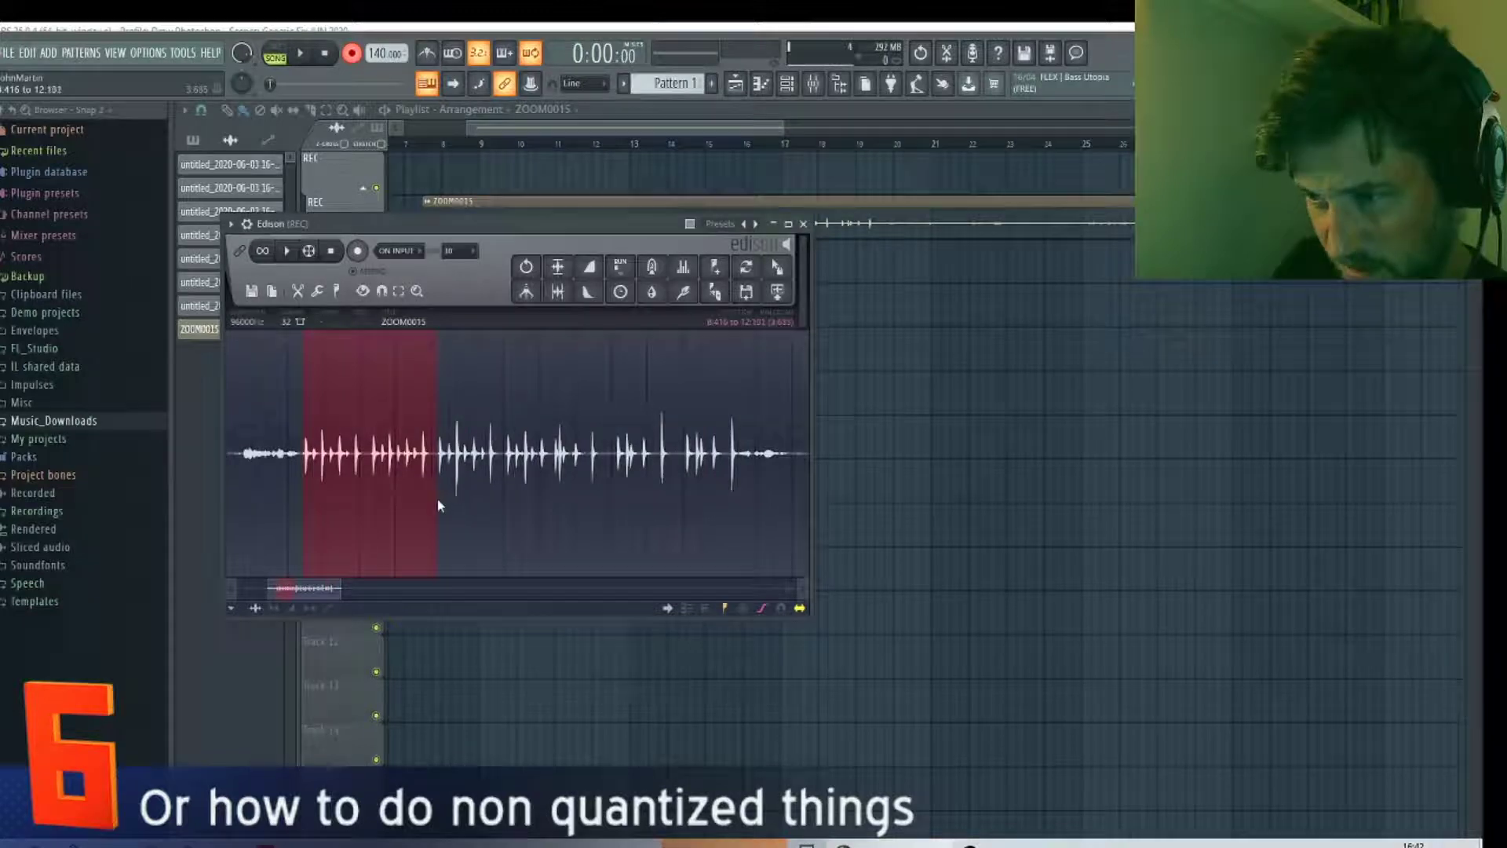
pyautogui.press('space')
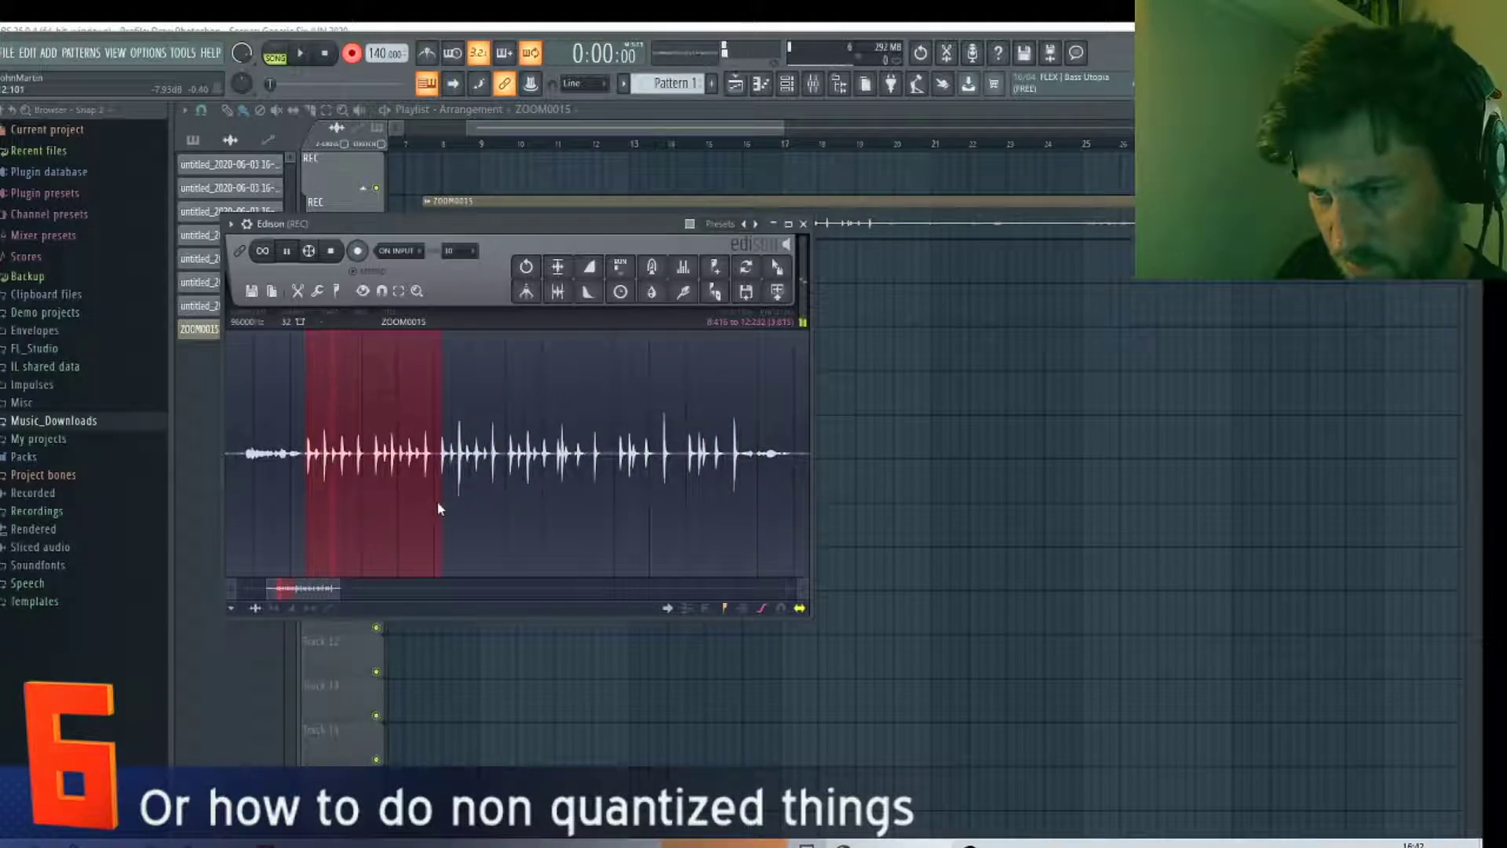
pyautogui.scroll(4, 438, 507)
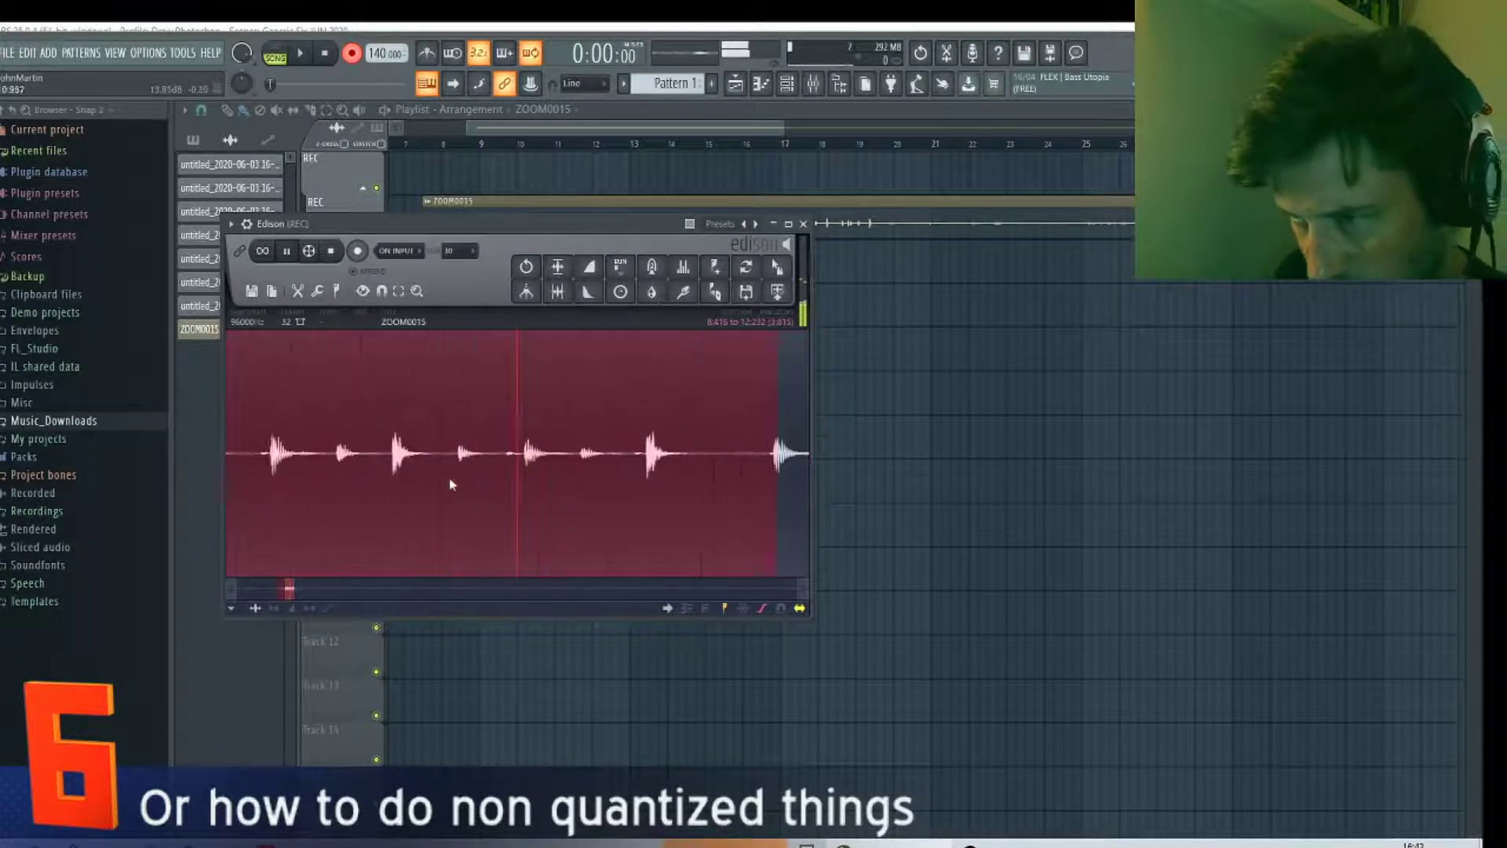
pyautogui.click(330, 251)
pyautogui.scroll(-3, 557, 473)
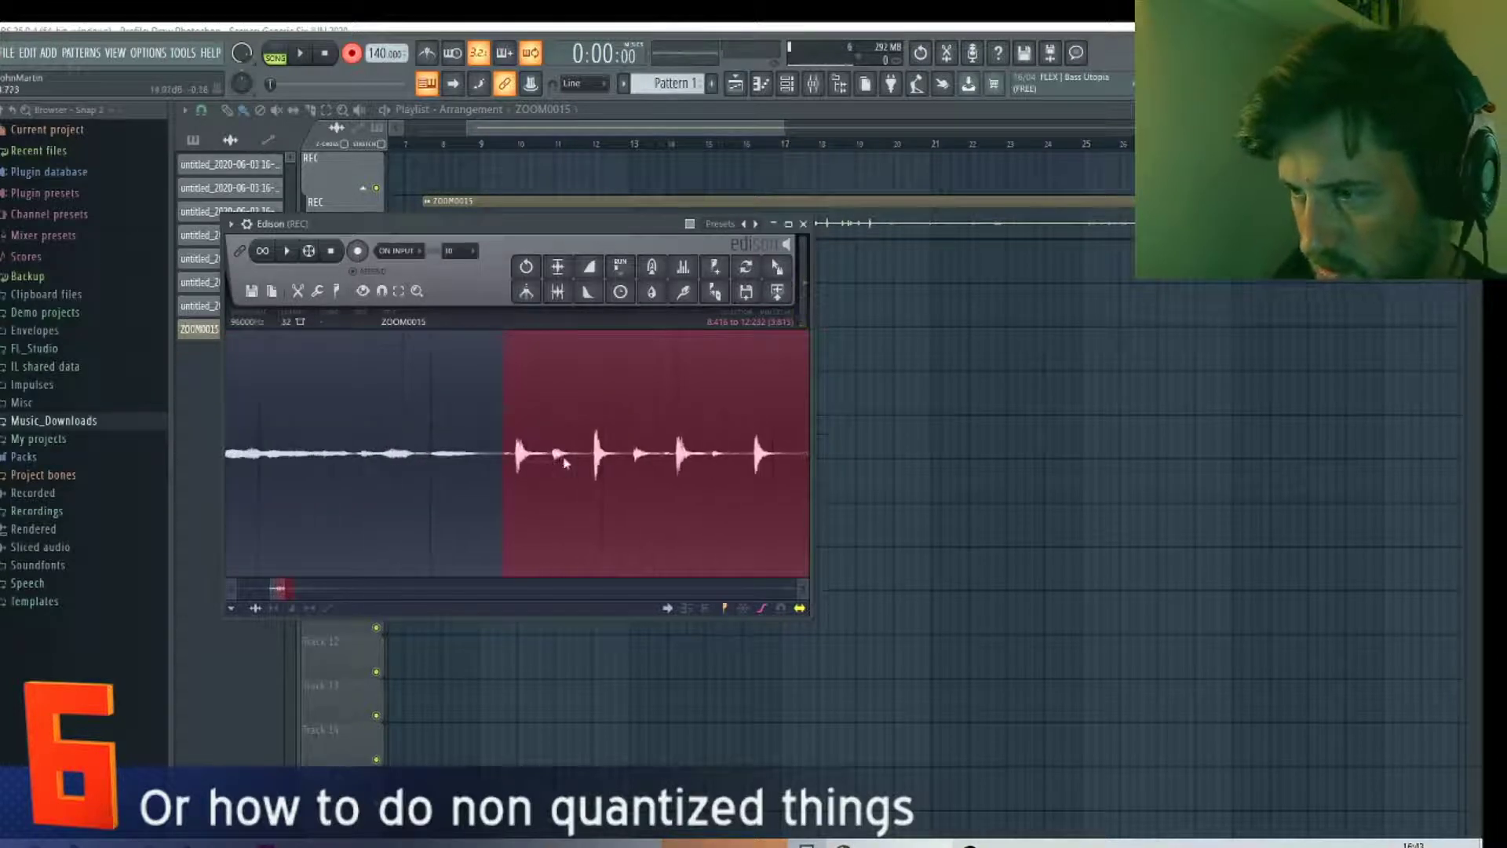
pyautogui.scroll(-5, 557, 475)
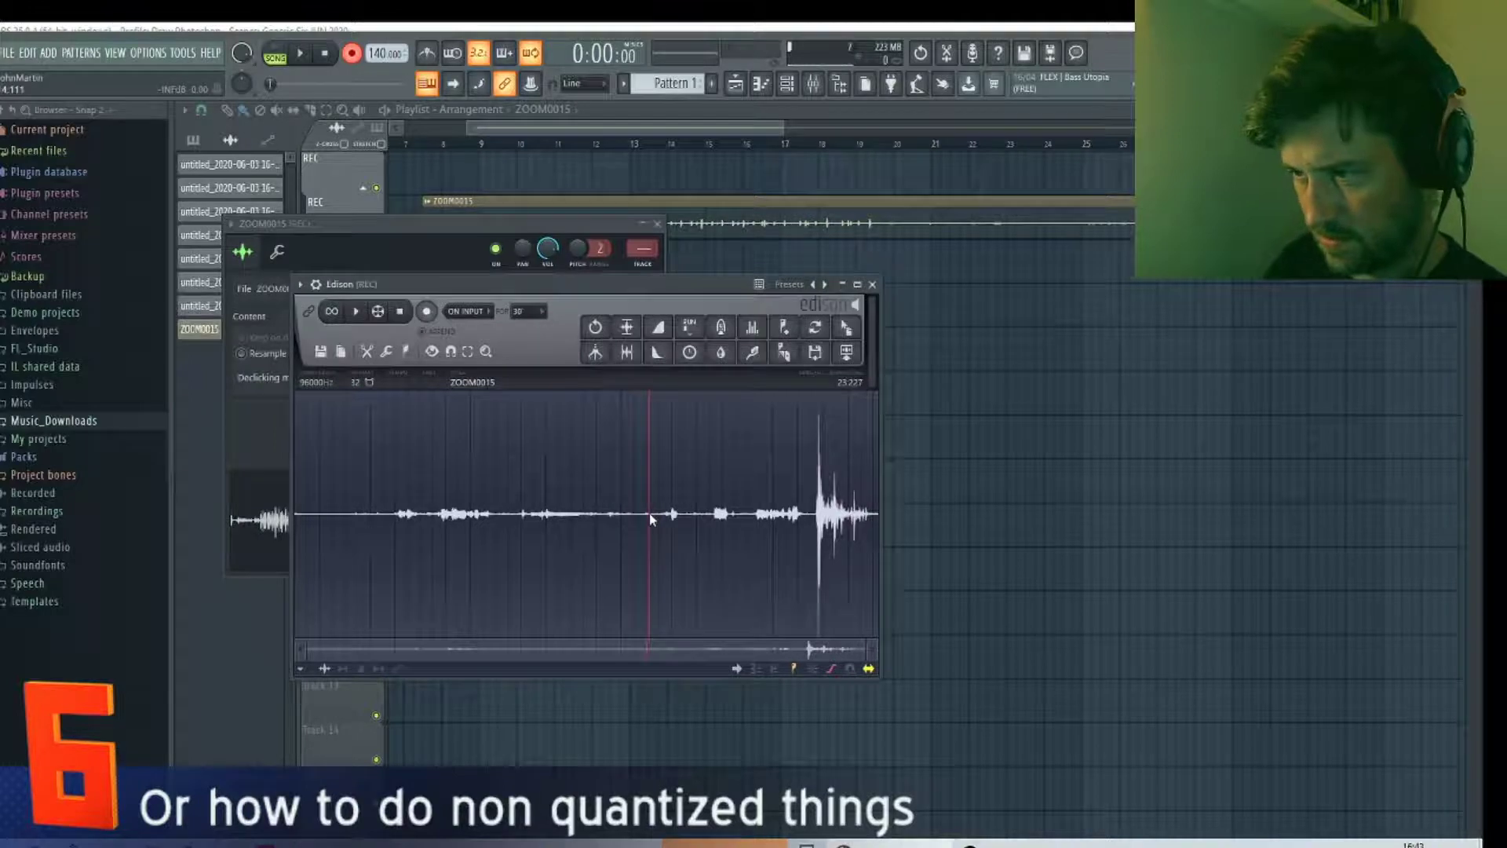
# Step: Crop the audio down to the chosen passage and loop-preview the trimmed drums
pyautogui.hotkey('ctrl', 'a')
pyautogui.press('Delete')
pyautogui.hotkey('ctrl', 'v')
pyautogui.click(438, 495)
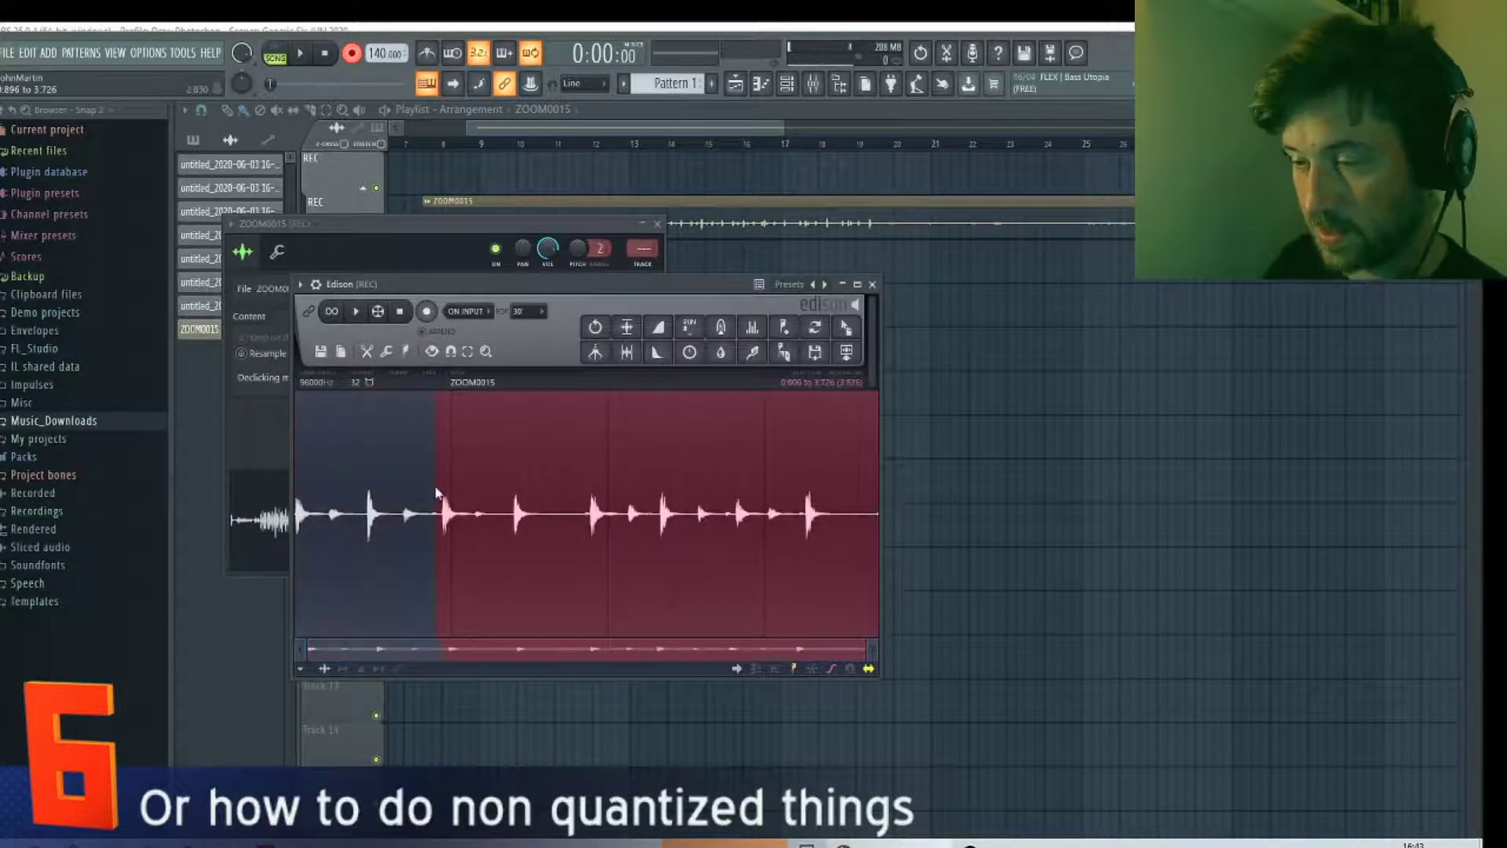
pyautogui.click(332, 312)
pyautogui.click(355, 313)
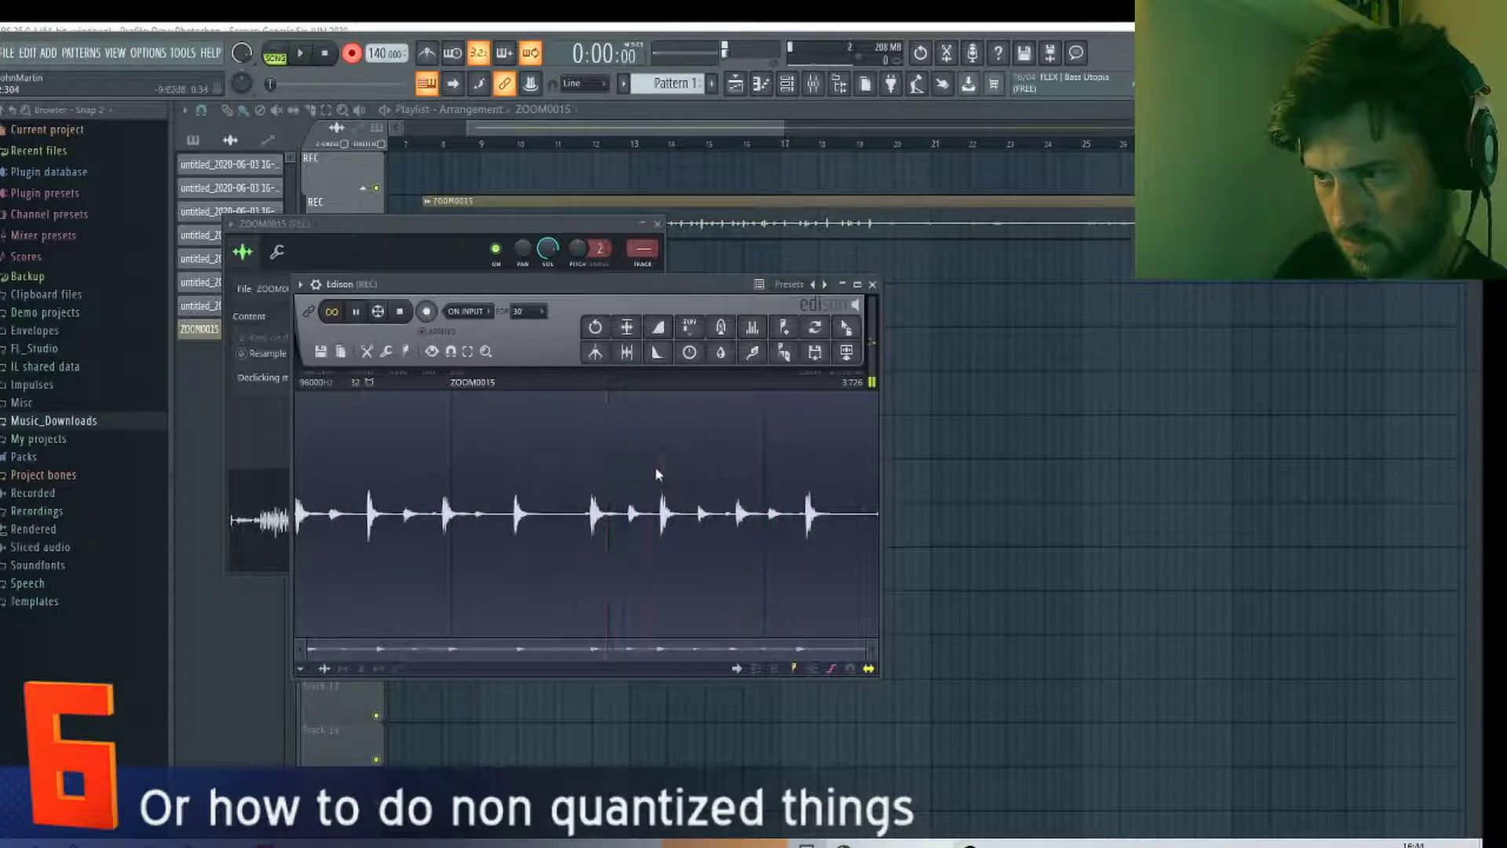
pyautogui.click(372, 313)
# Step: Save the trimmed sample as GUITAR_DRUMS_EXAMPLE_VIDE.wav and start a new project from template
pyautogui.click(328, 355)
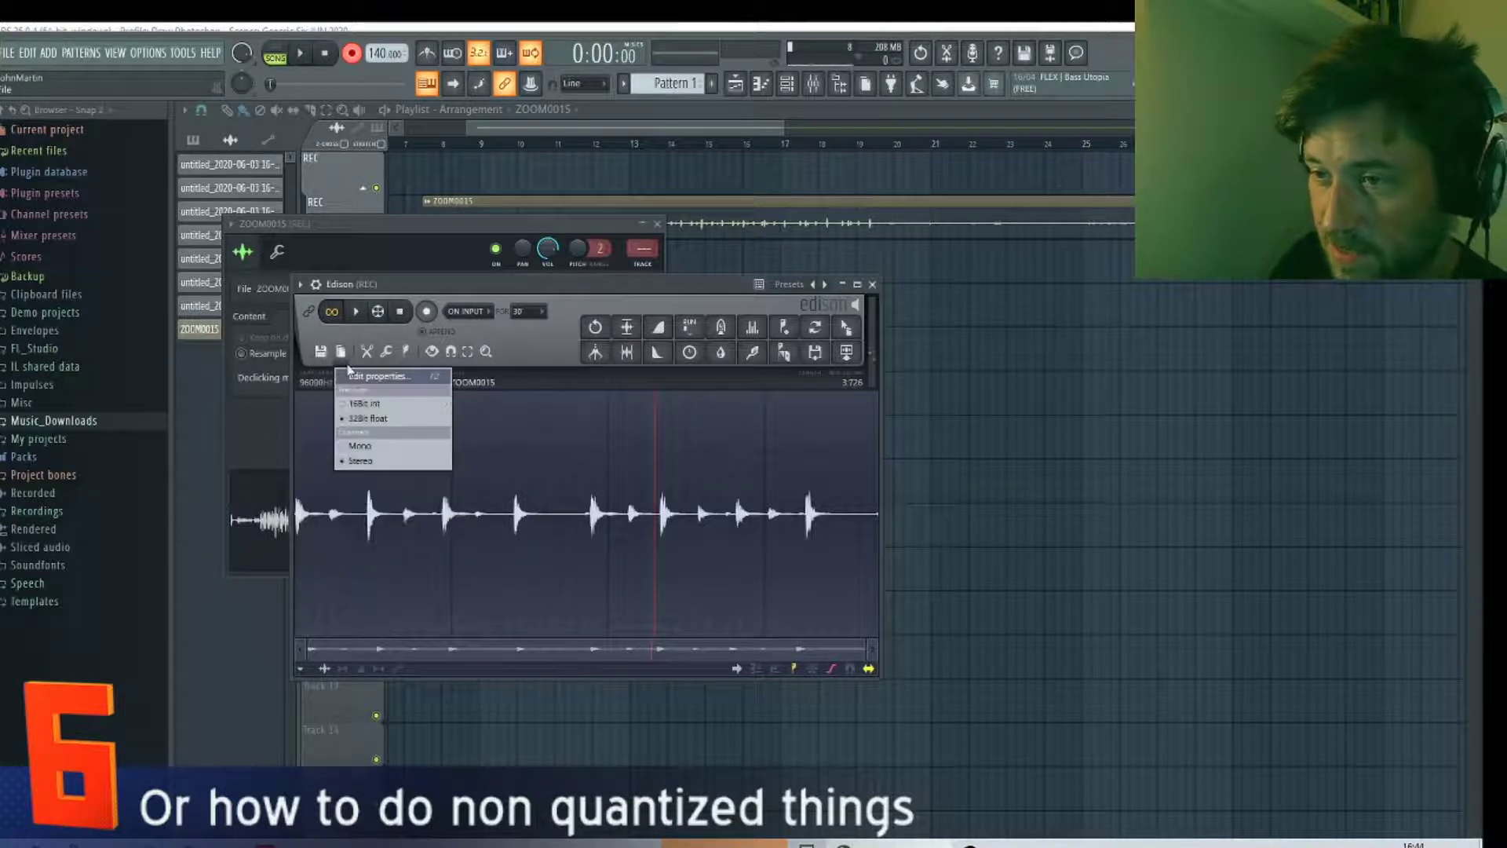
pyautogui.click(355, 407)
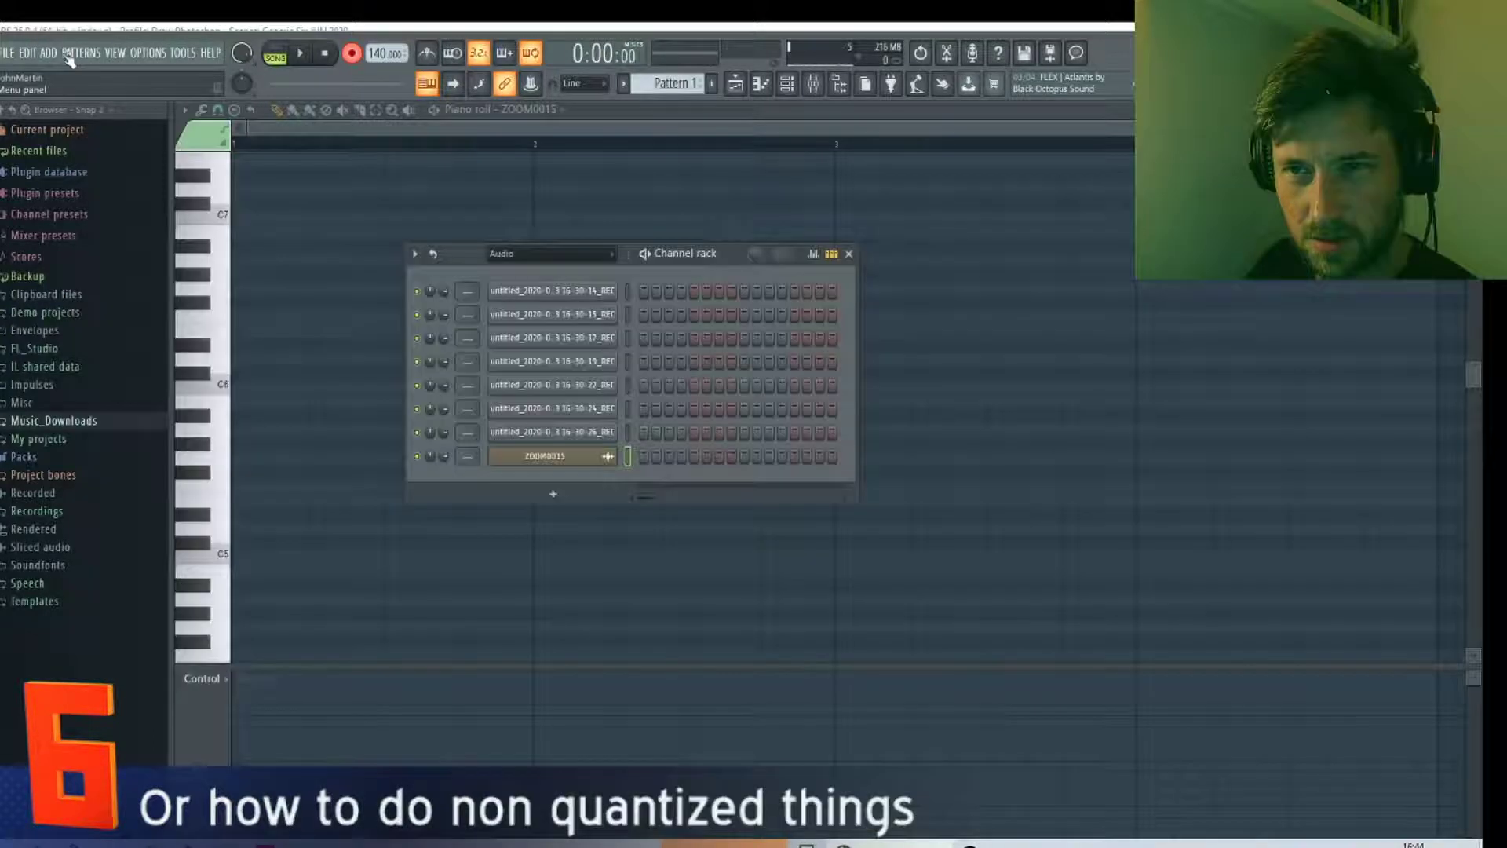
pyautogui.click(8, 53)
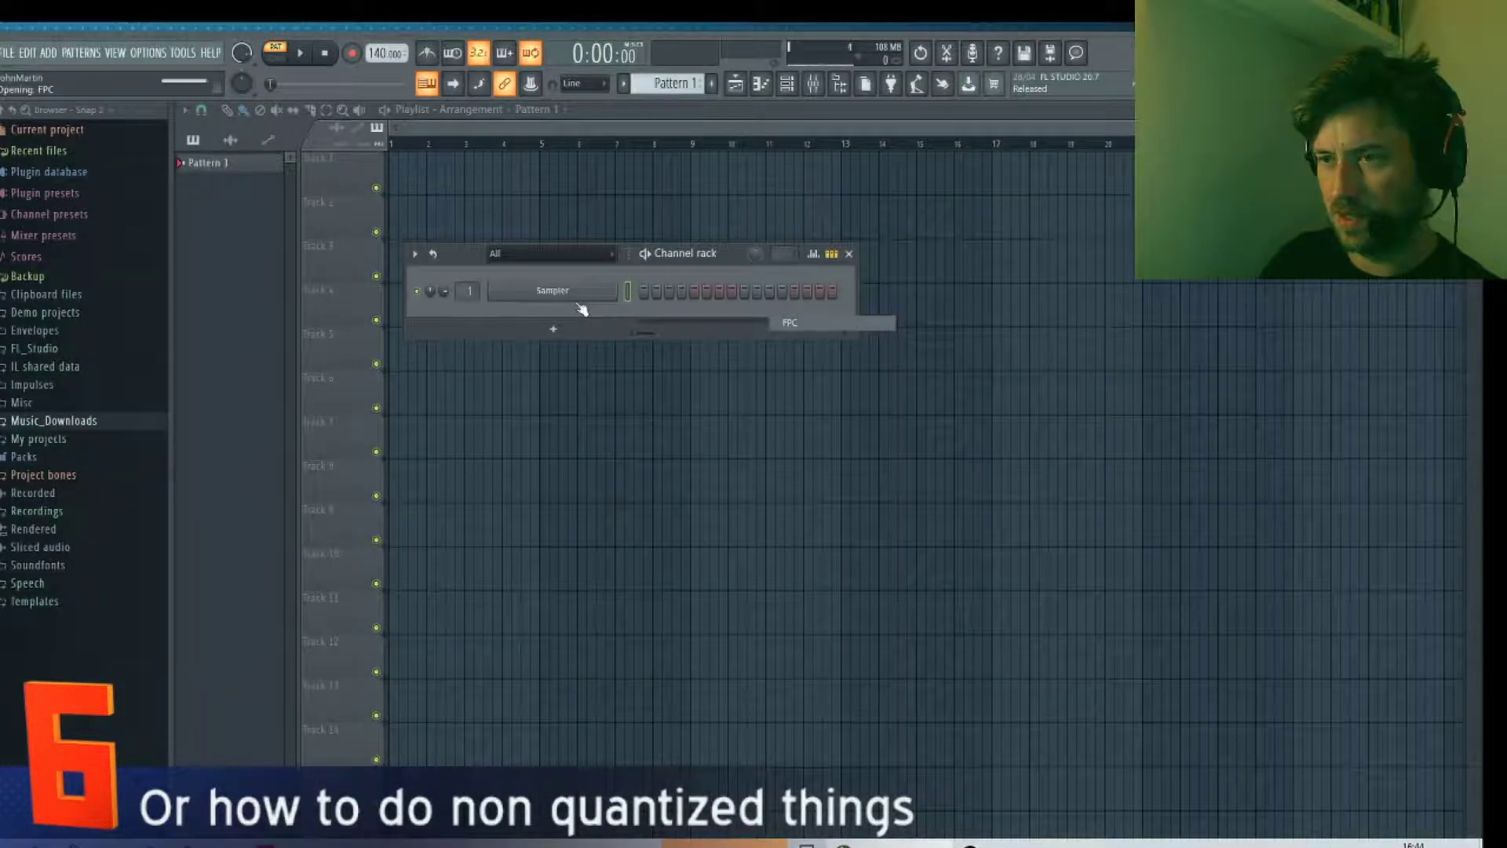
# Step: Add an FPC drum pad channel and load its HQ Metal Kit preset
pyautogui.click(578, 303)
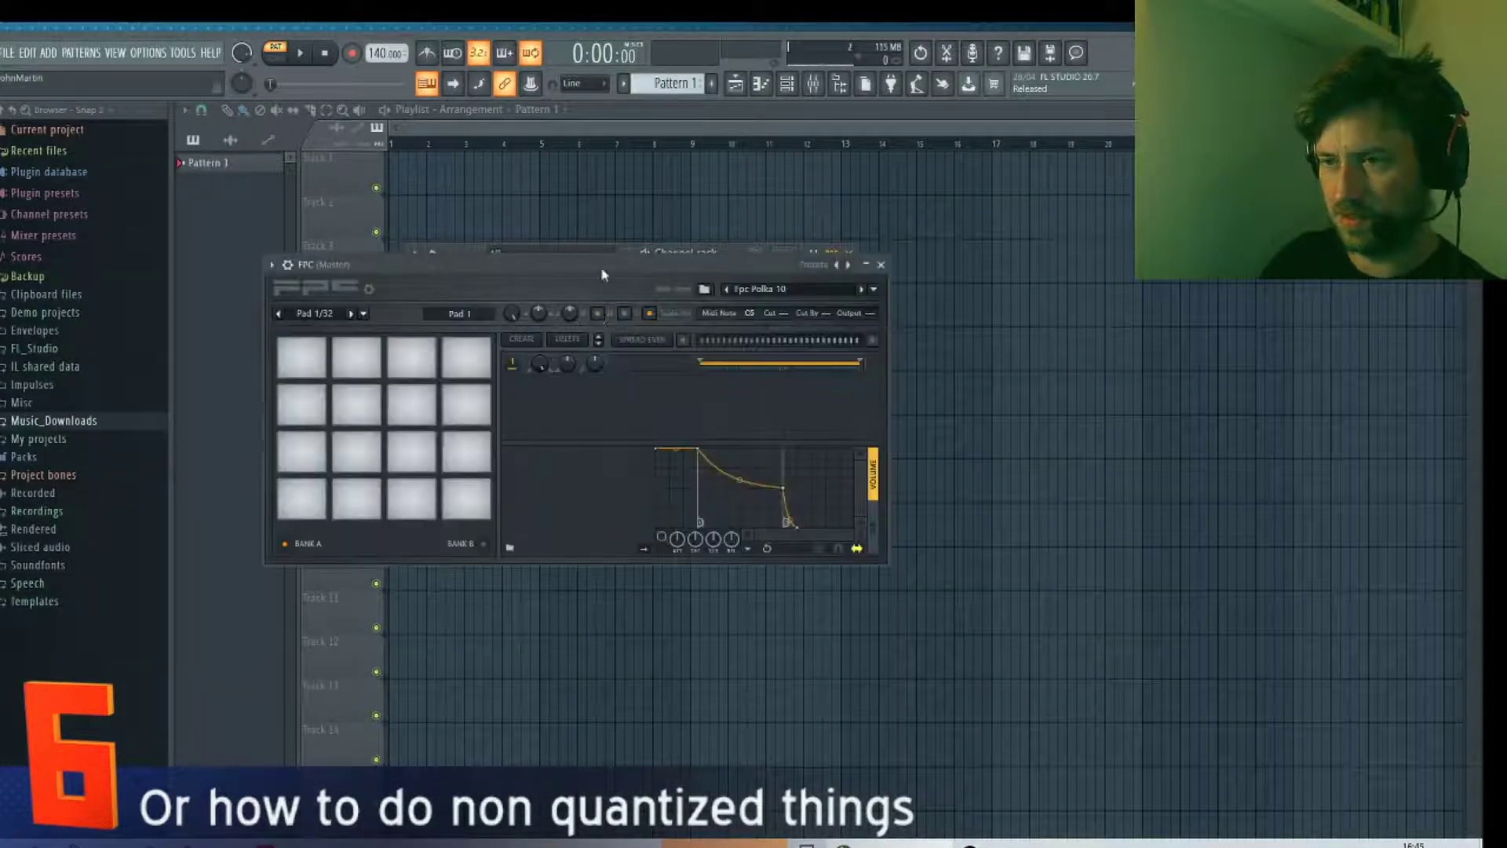
pyautogui.moveTo(603, 282); pyautogui.dragTo(657, 412)
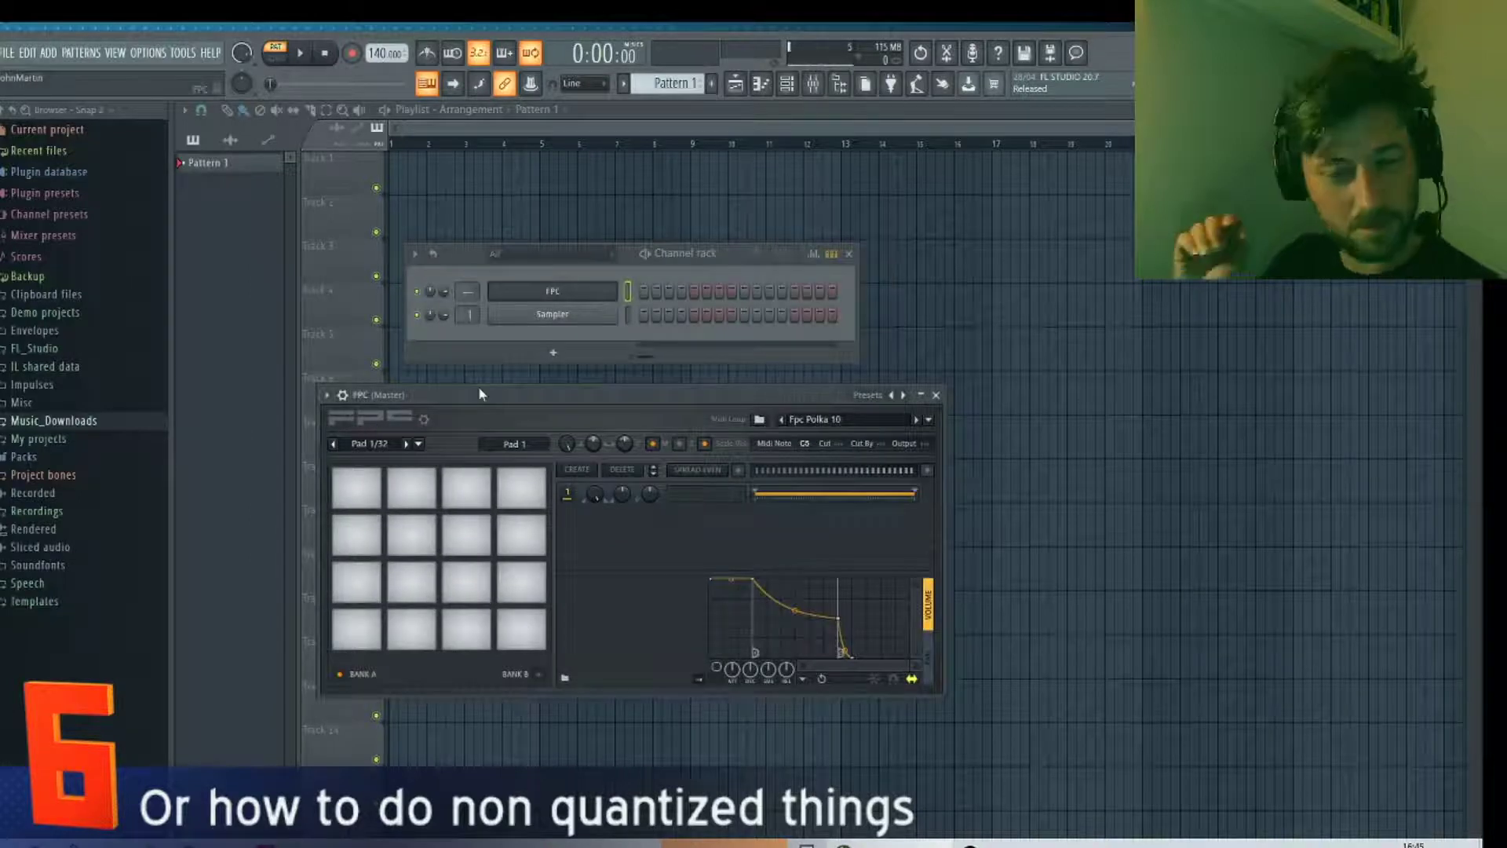
pyautogui.click(868, 395)
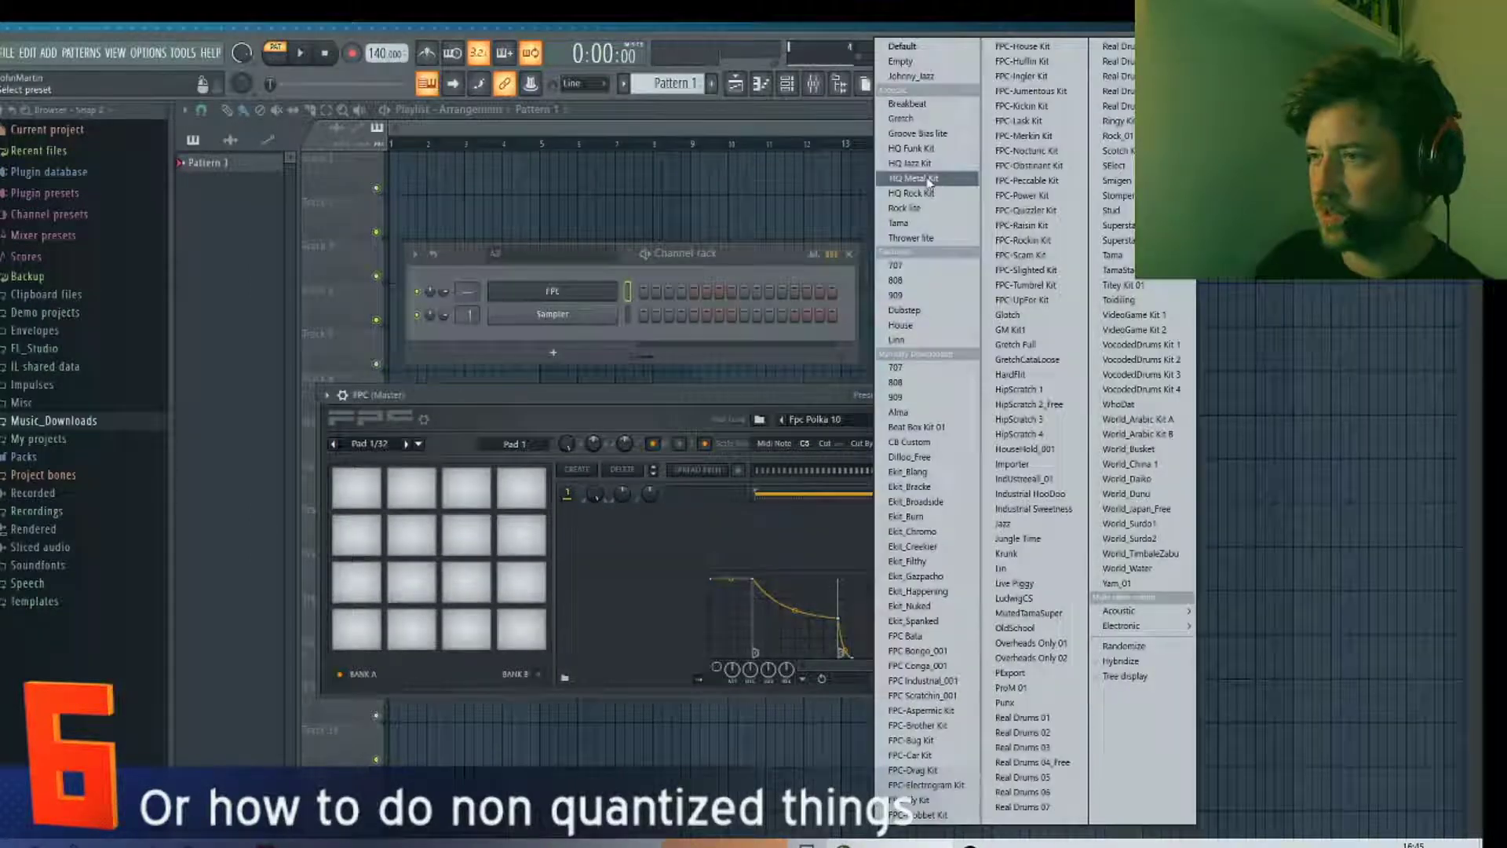
pyautogui.click(925, 179)
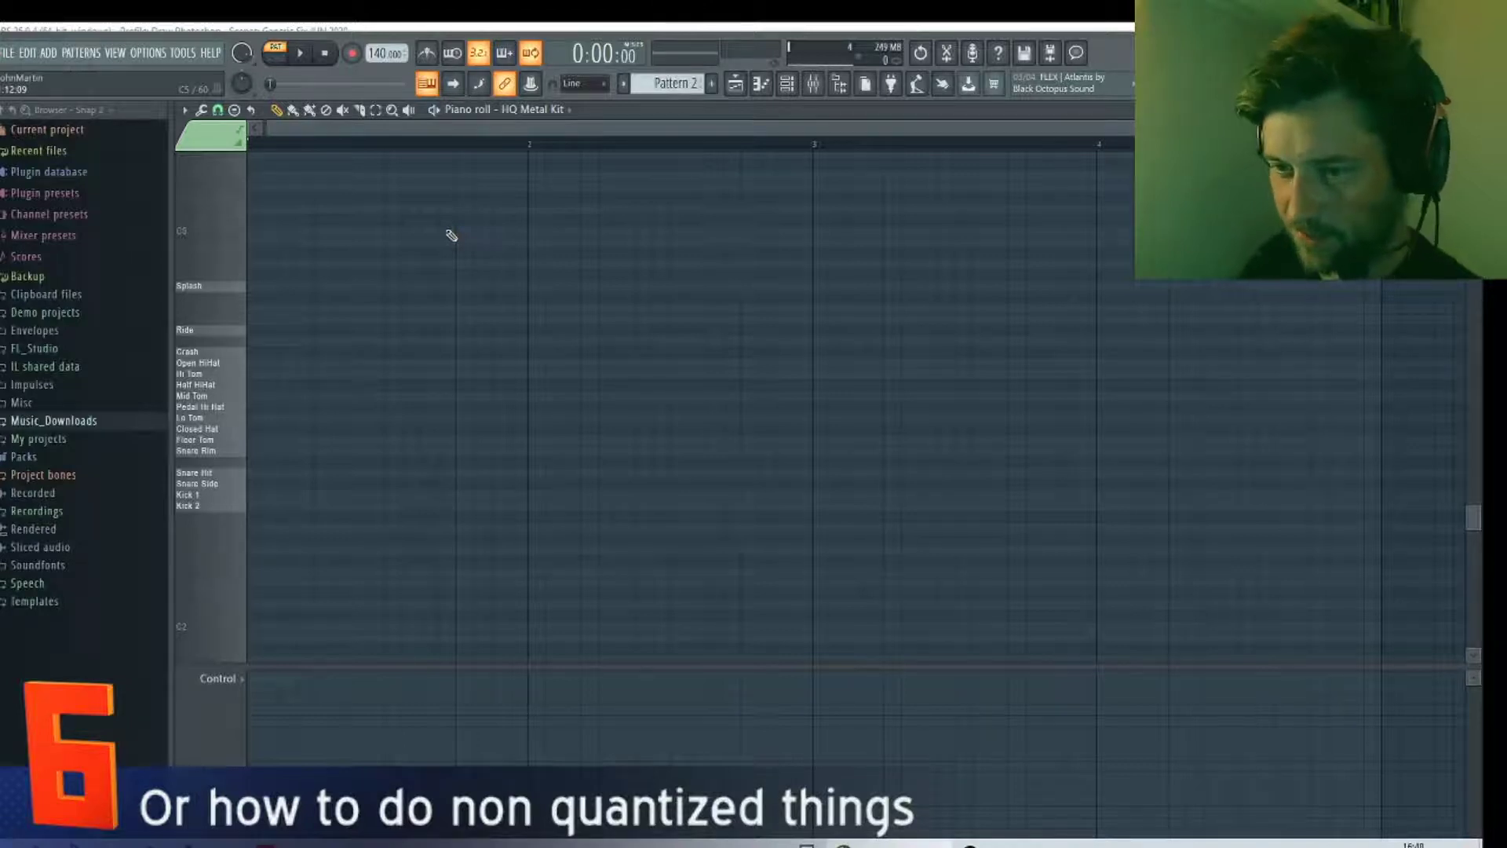
# Step: Draw kick, Kick 2 and snare notes in the one-bar pattern, removing a stray Floor Tom note
pyautogui.click(252, 506)
pyautogui.click(324, 495)
pyautogui.click(392, 483)
pyautogui.click(393, 506)
pyautogui.click(451, 495)
pyautogui.moveTo(459, 501); pyautogui.dragTo(466, 505)
pyautogui.moveTo(323, 462); pyautogui.dragTo(288, 426)
pyautogui.click(366, 440)
pyautogui.rightClick(370, 441)
# Step: Add three Closed Hat notes across the bar
pyautogui.click(369, 428)
pyautogui.click(440, 429)
pyautogui.click(596, 428)
pyautogui.moveTo(597, 429); pyautogui.dragTo(502, 426)
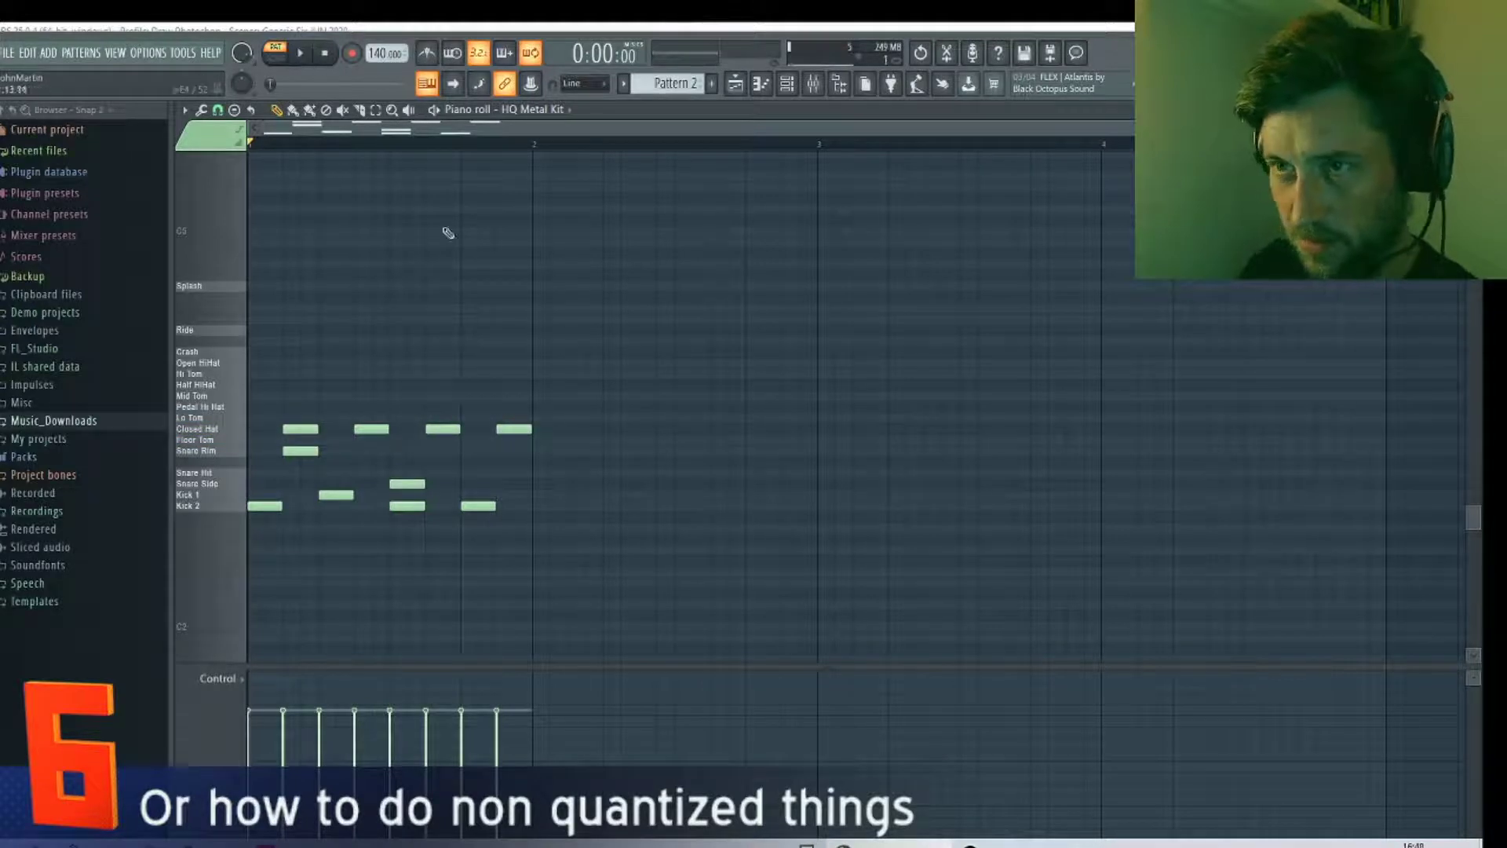
# Step: Play the beat to check it, then stop and delete all the notes
pyautogui.click(306, 57)
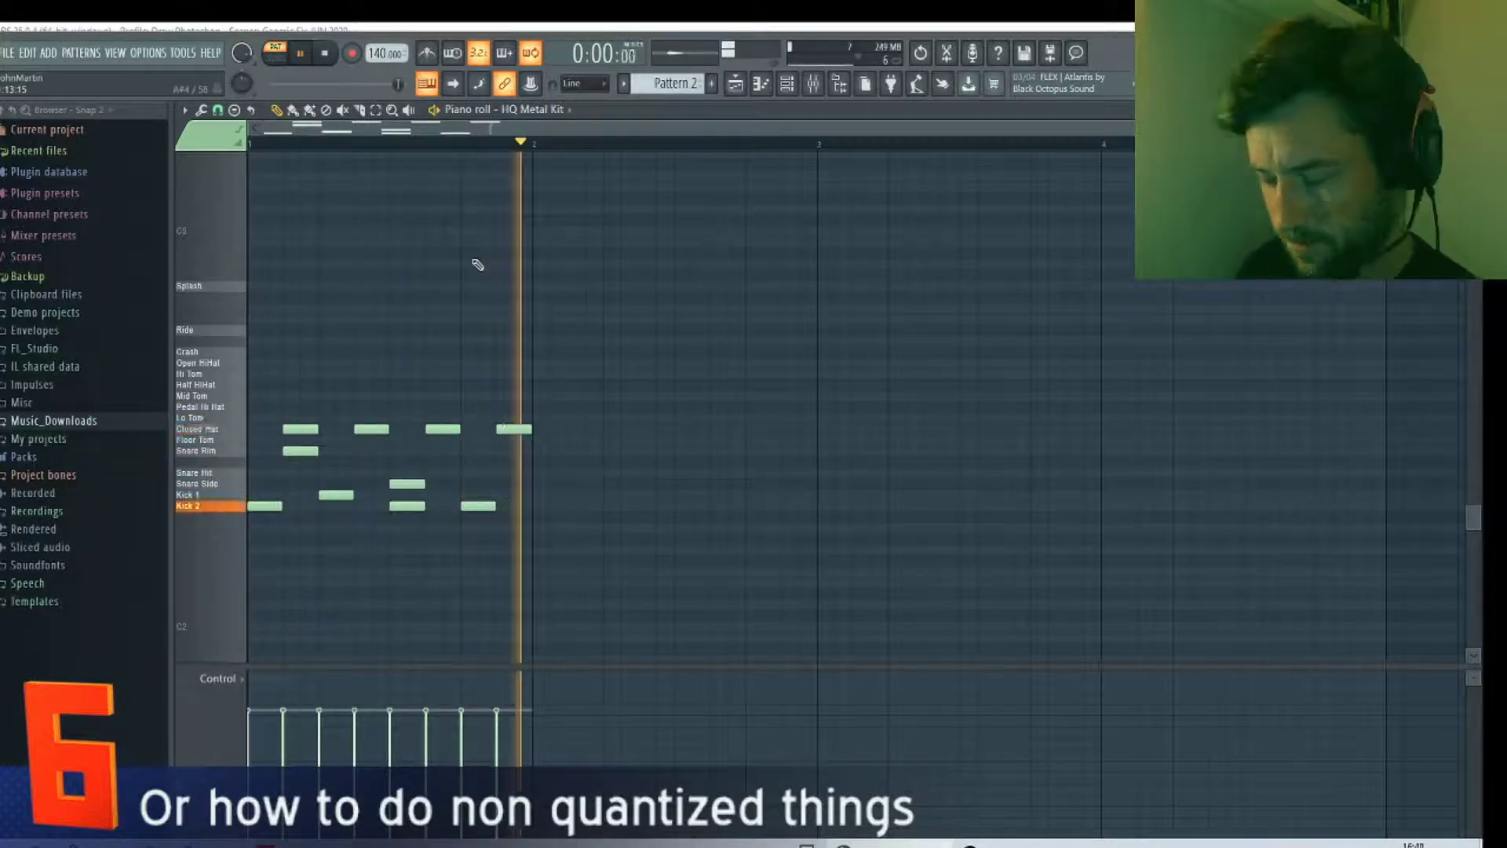
pyautogui.press('space')
pyautogui.hotkey('ctrl', 'a')
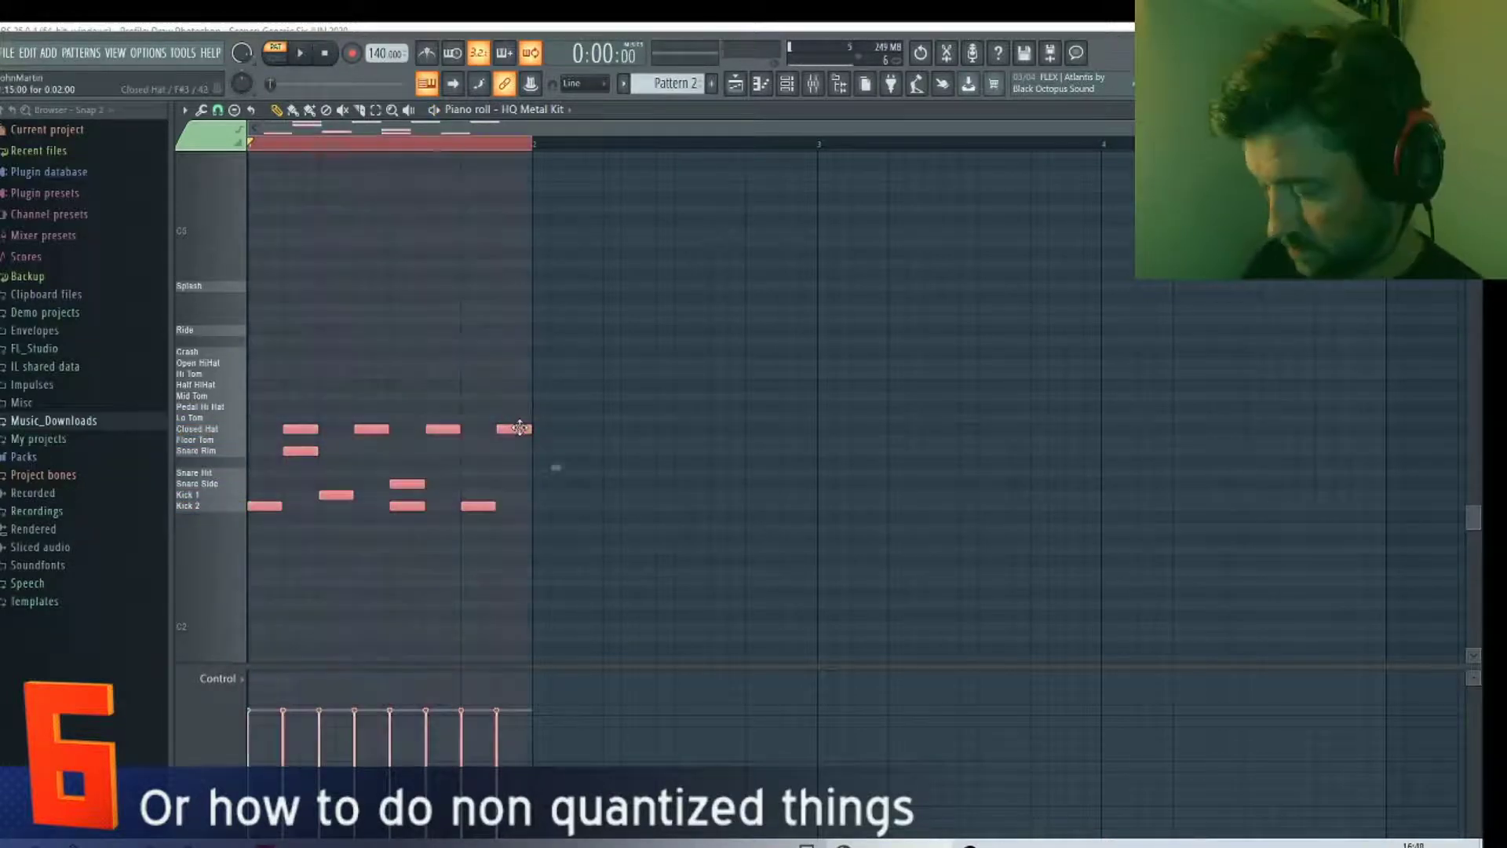
pyautogui.press('Delete')
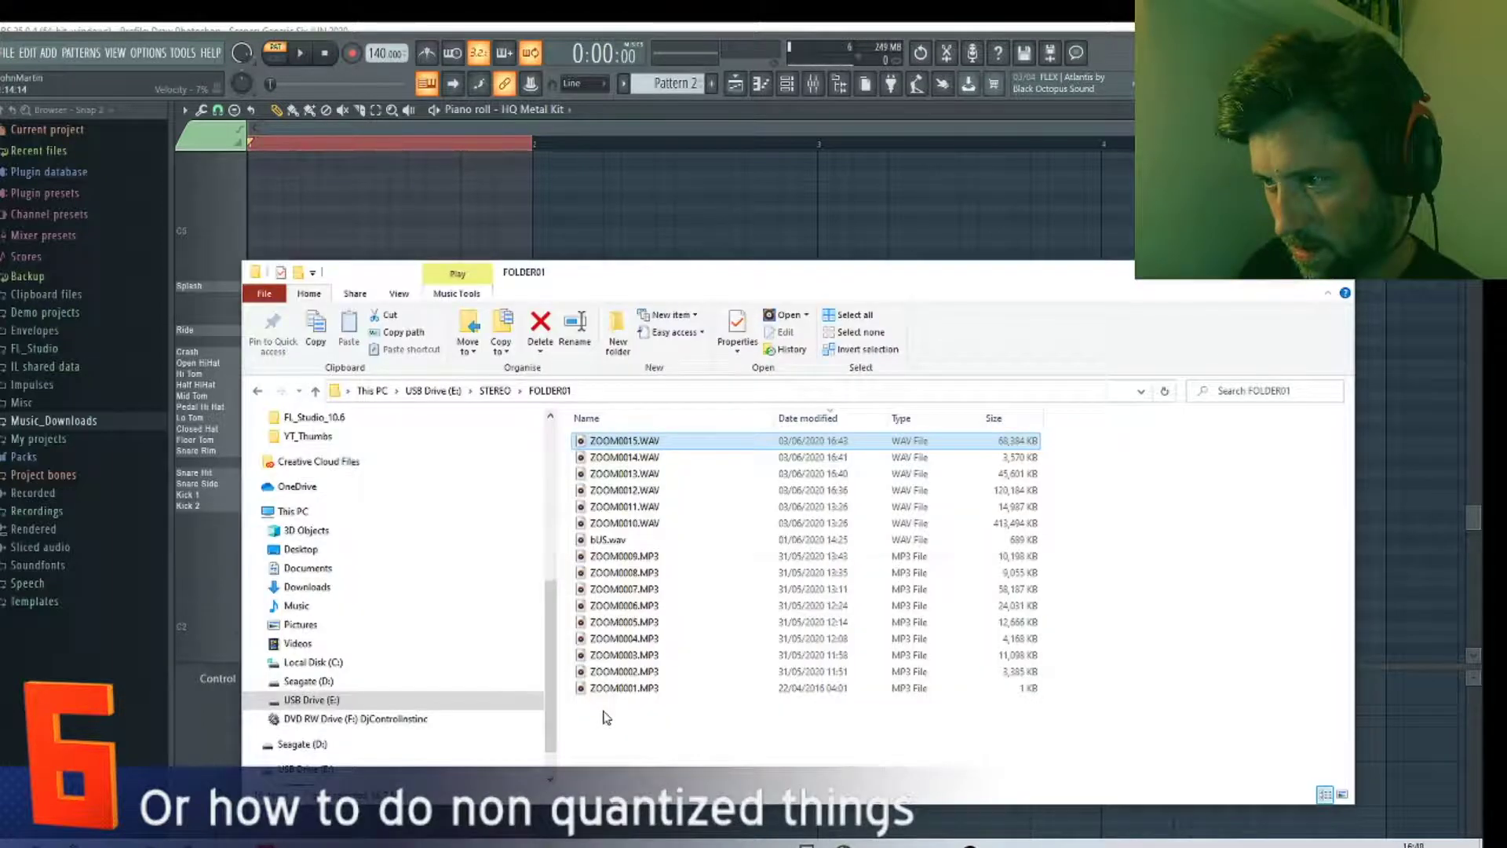
# Step: Drag GUITAR_DRUMS_EXAMPLE_VIDE.wav from the FL_Recordings_etc folder into the piano roll as a waveform guide
pyautogui.hotkey('alt', 'Tab')
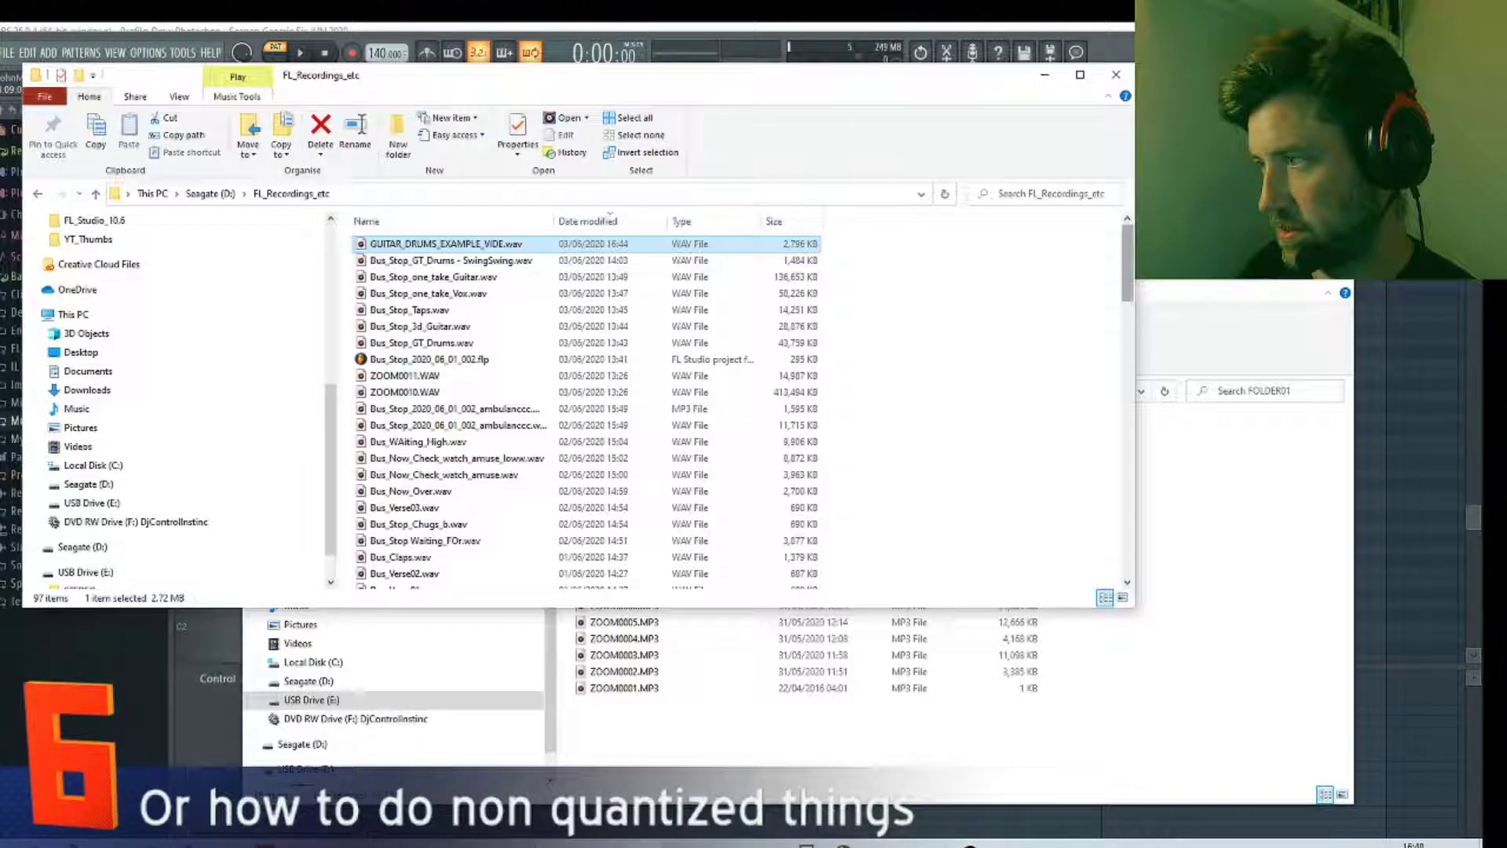
pyautogui.moveTo(598, 82); pyautogui.dragTo(763, 393)
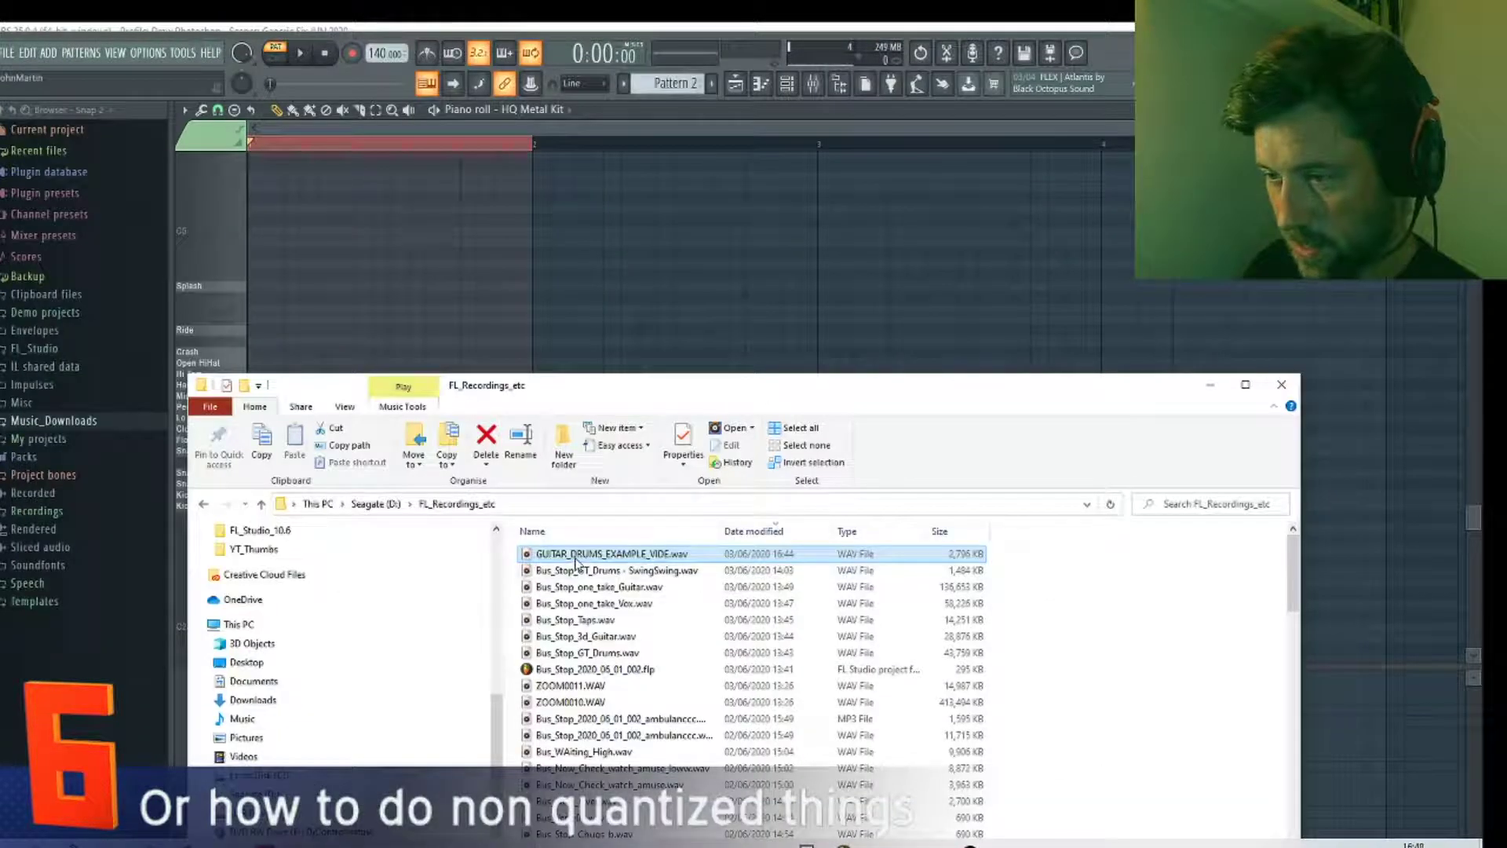
pyautogui.moveTo(511, 354); pyautogui.dragTo(440, 272)
pyautogui.scroll(-3, 324, 418)
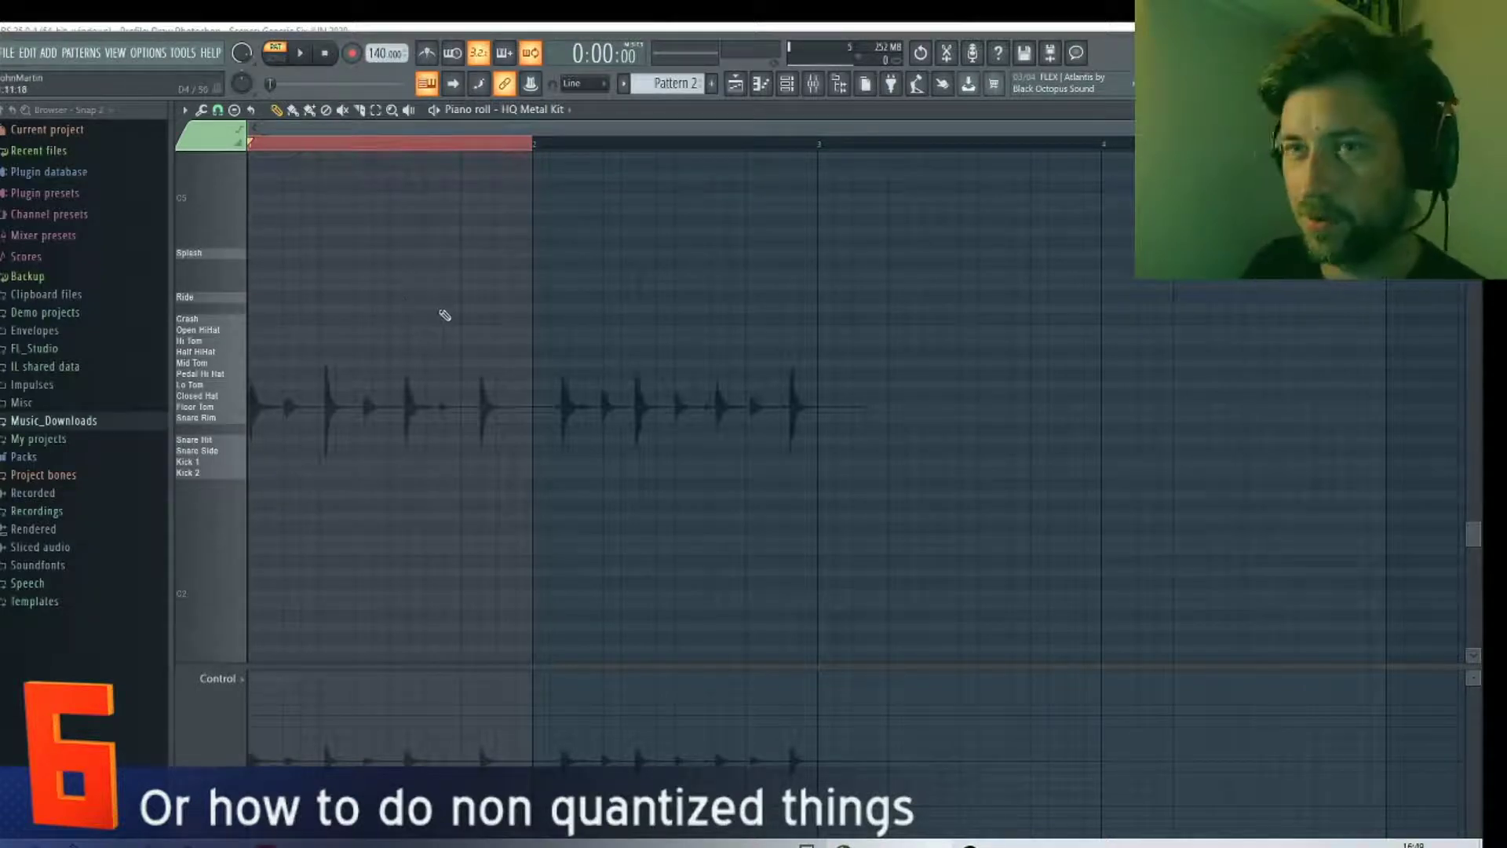
# Step: Lower the tempo and place Kick 2 notes under the recorded kick hits
pyautogui.scroll(5, 387, 327)
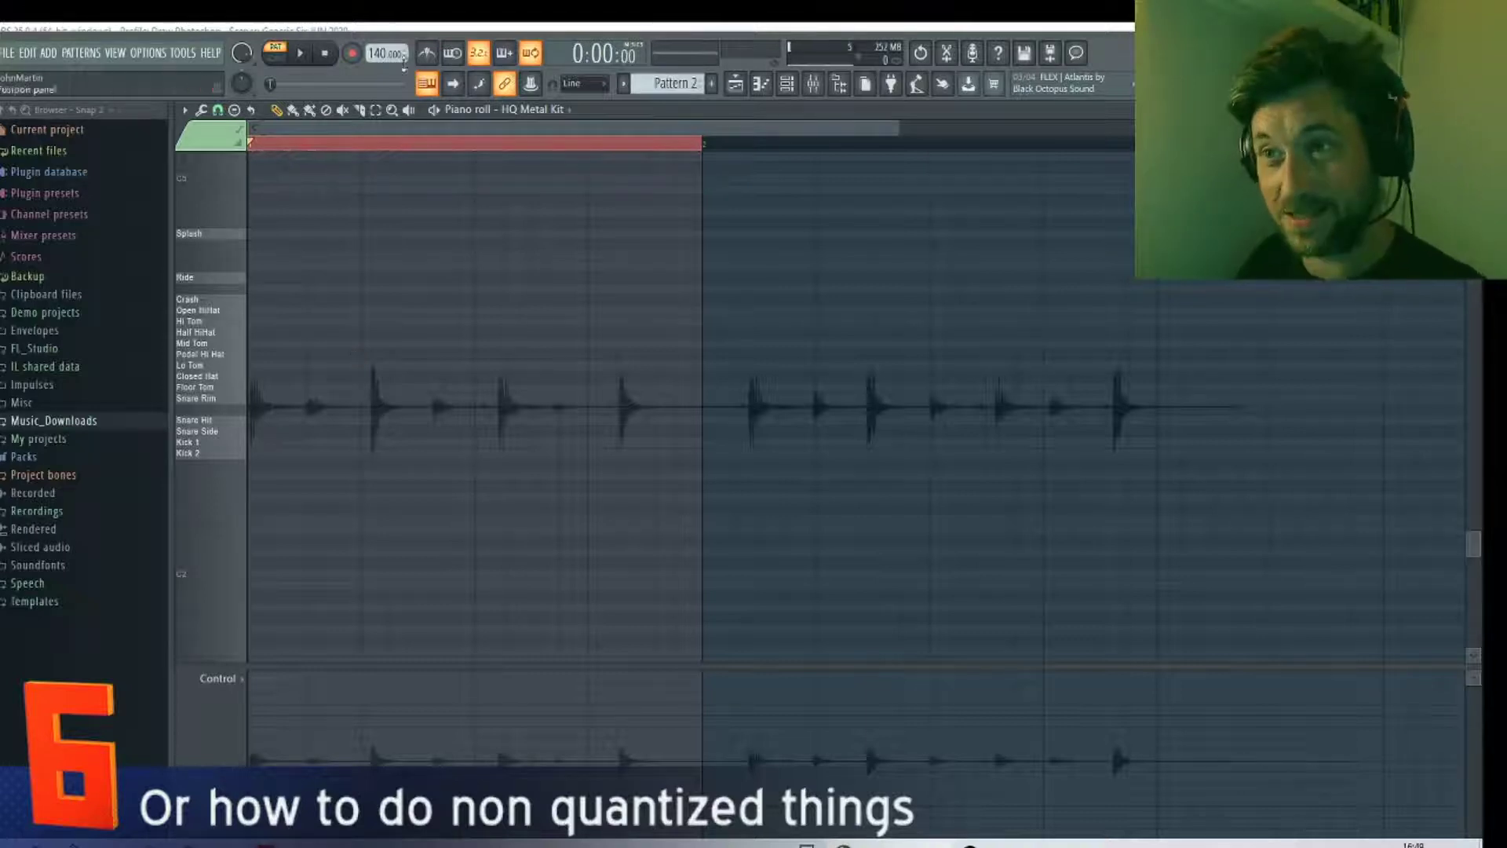
pyautogui.moveTo(390, 52); pyautogui.dragTo(391, 68)
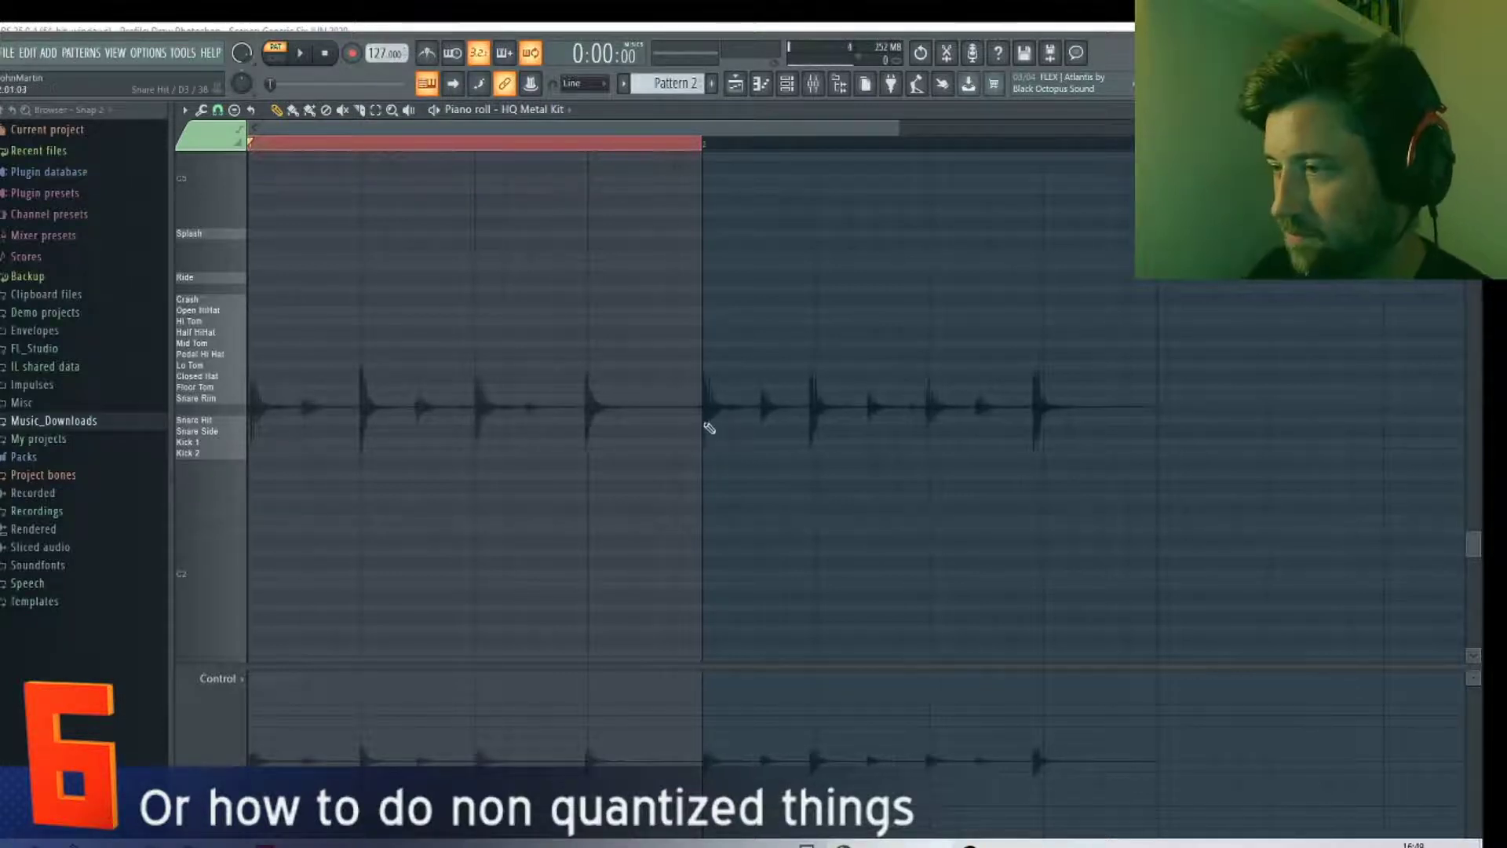
pyautogui.scroll(2, 565, 317)
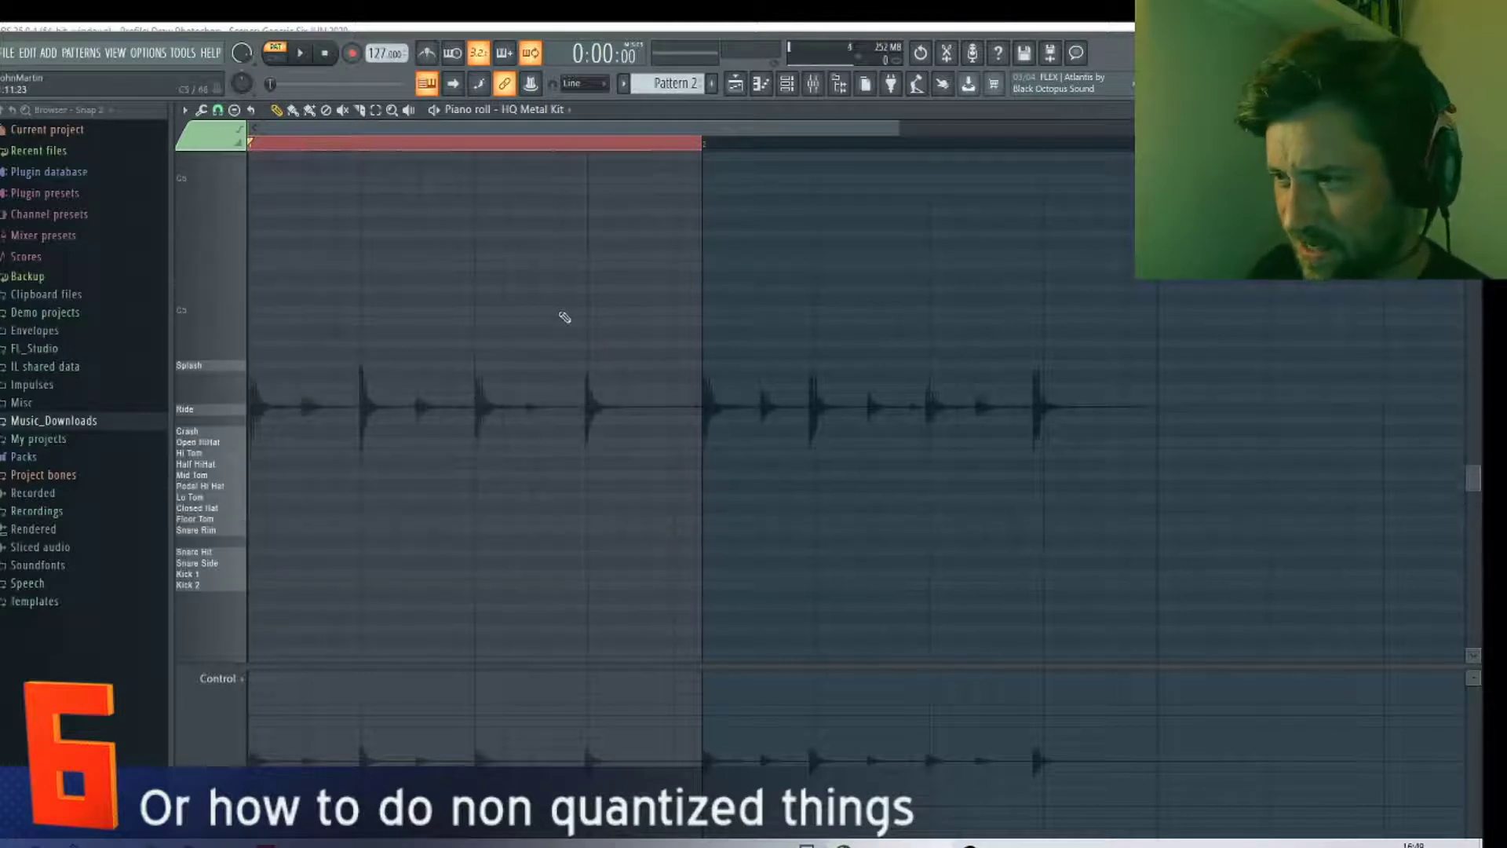
pyautogui.scroll(3, 568, 340)
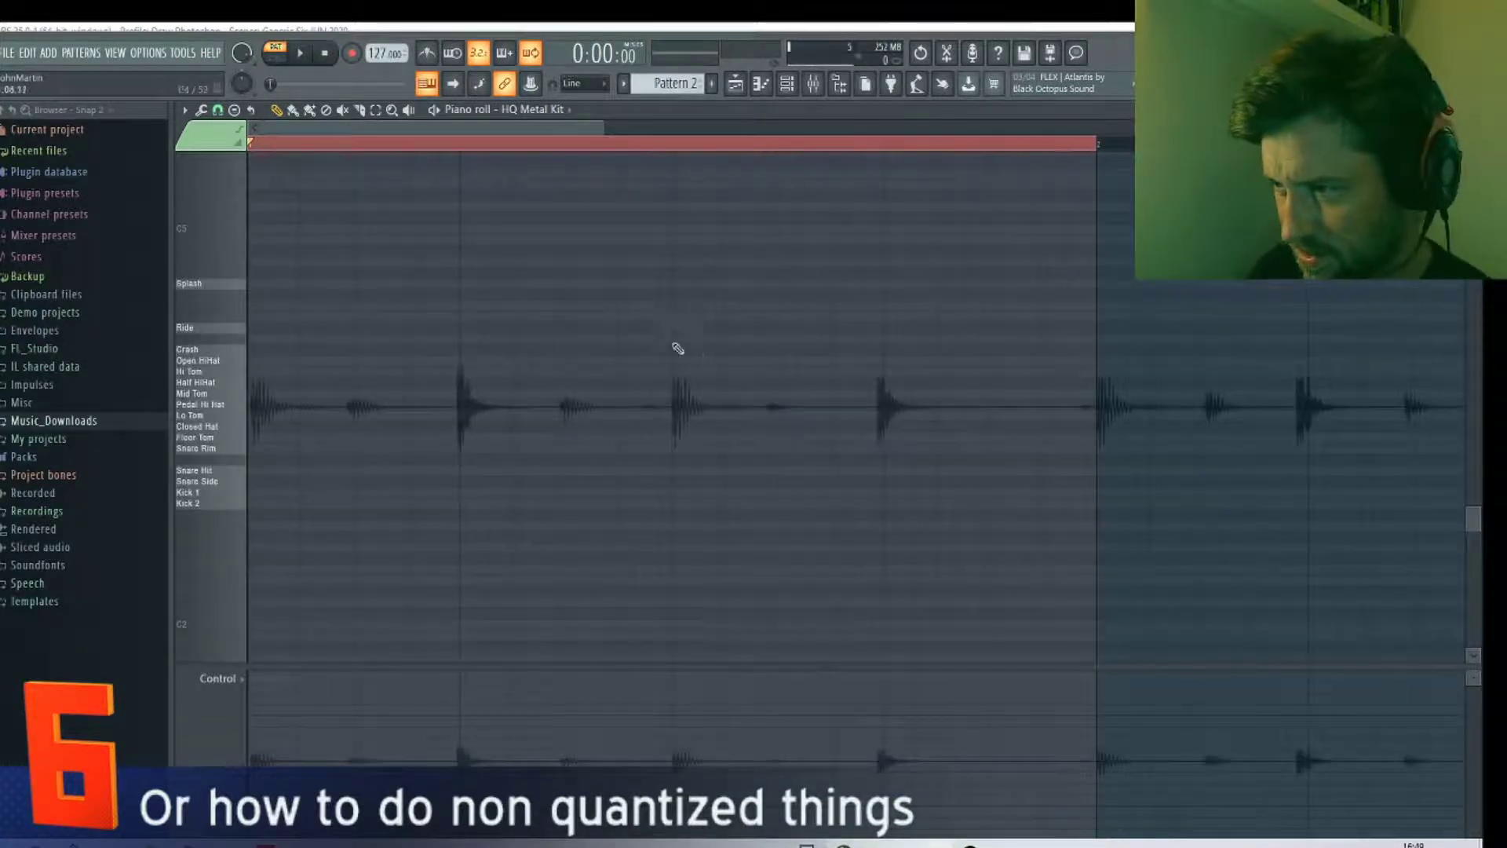
pyautogui.moveTo(267, 542); pyautogui.dragTo(271, 506)
pyautogui.click(472, 505)
pyautogui.moveTo(683, 492); pyautogui.dragTo(686, 503)
pyautogui.moveTo(881, 482); pyautogui.dragTo(901, 506)
pyautogui.scroll(-2, 885, 451)
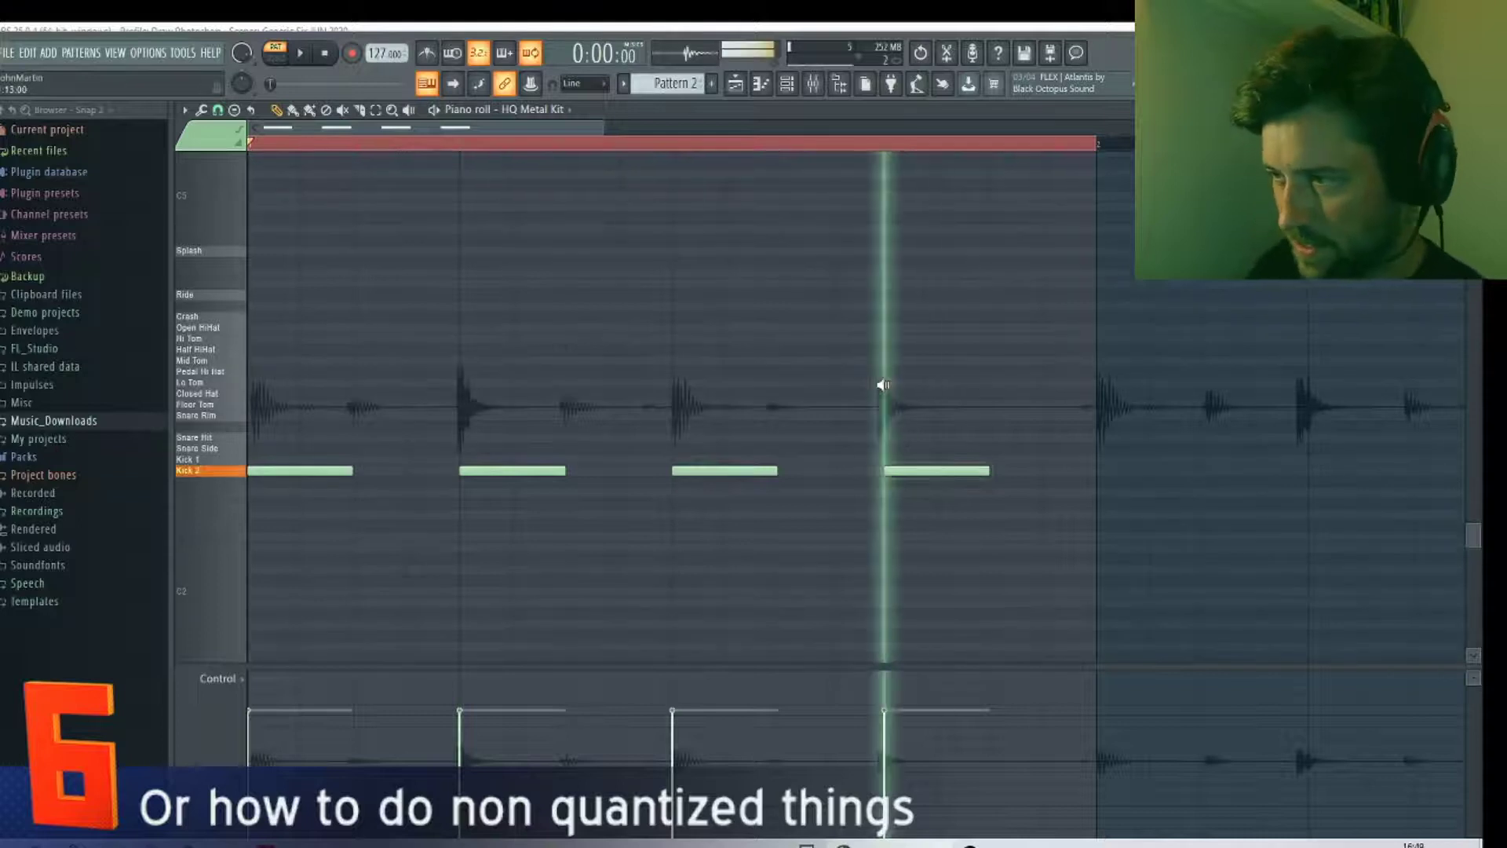
# Step: Set the tempo to 128 BPM and add Snare Hit notes between the kicks
pyautogui.moveTo(388, 52); pyautogui.dragTo(388, 47)
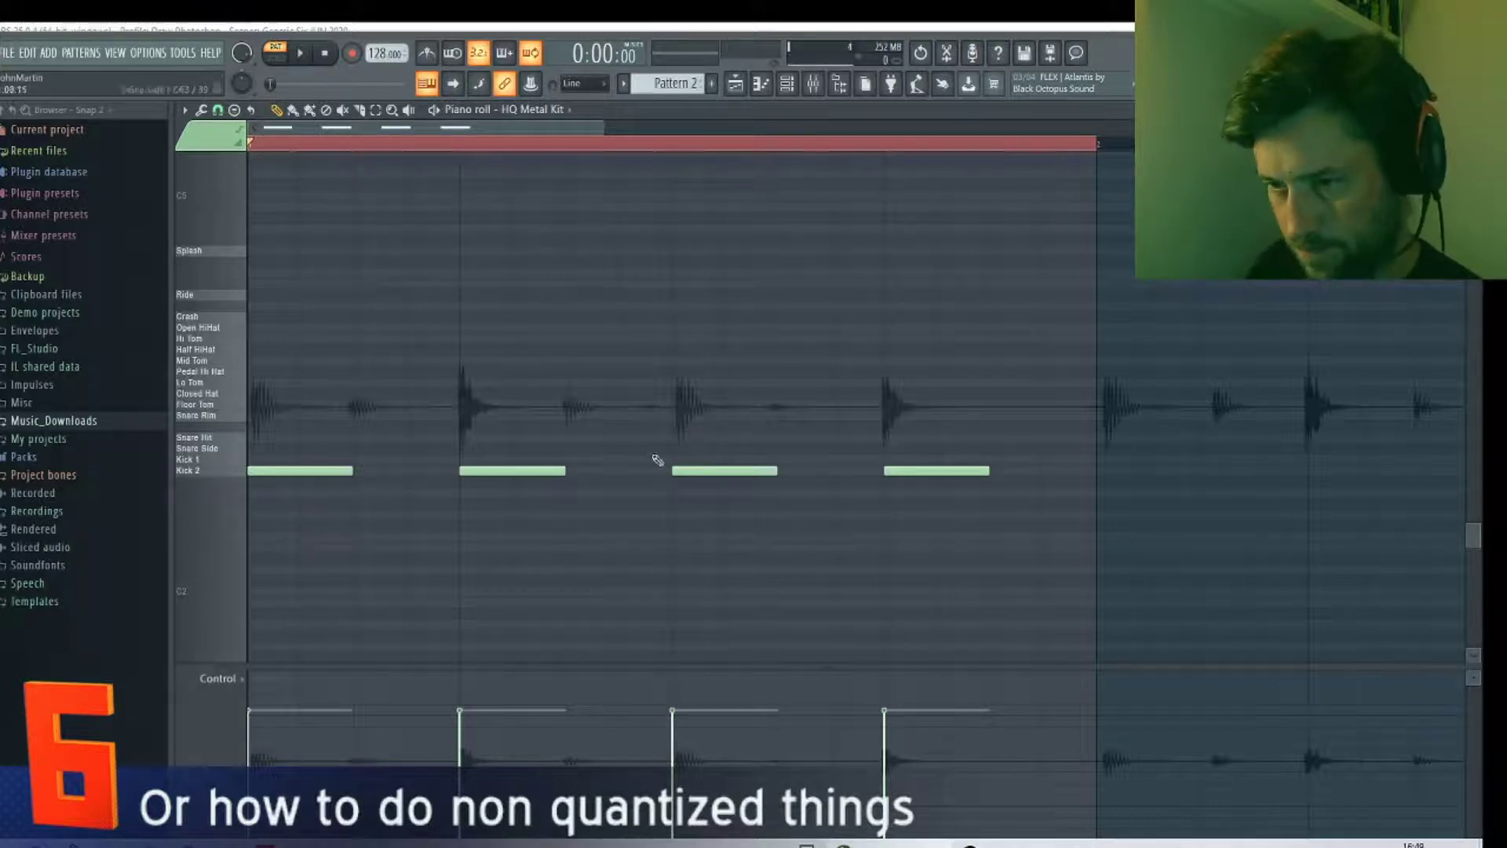
pyautogui.moveTo(357, 399)
pyautogui.mouseDown()
pyautogui.moveTo(384, 417)
pyautogui.moveTo(382, 442)
pyautogui.mouseUp()
pyautogui.moveTo(593, 427)
pyautogui.mouseDown()
pyautogui.moveTo(591, 445)
pyautogui.moveTo(582, 429)
pyautogui.mouseUp()
pyautogui.moveTo(734, 446); pyautogui.dragTo(824, 429)
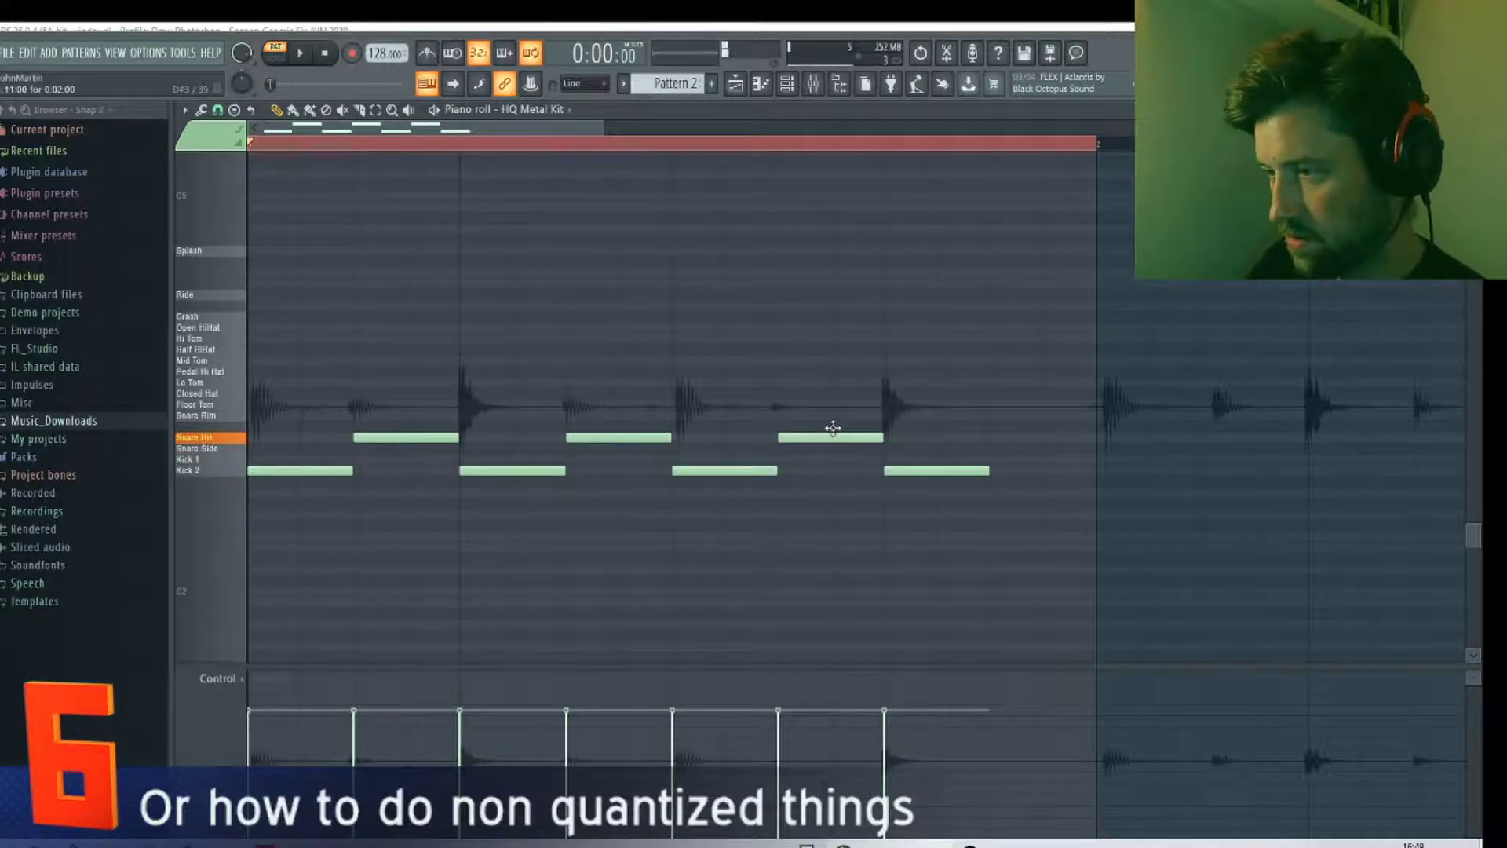
pyautogui.scroll(-2, 881, 469)
# Step: Play the pattern, remove an extra Kick 2 note, and close the piano roll
pyautogui.press('space')
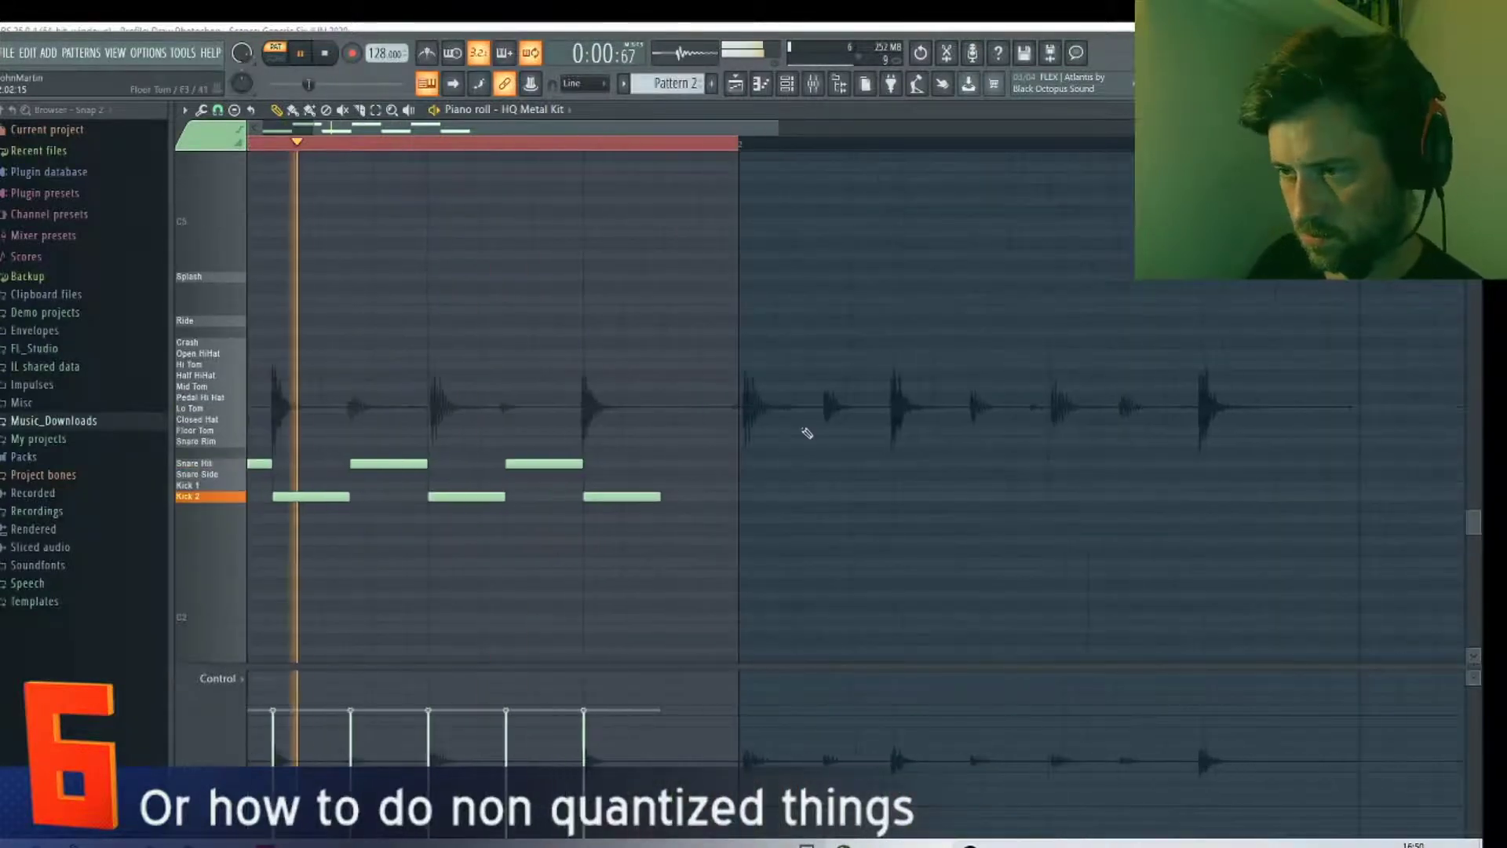
pyautogui.click(749, 497)
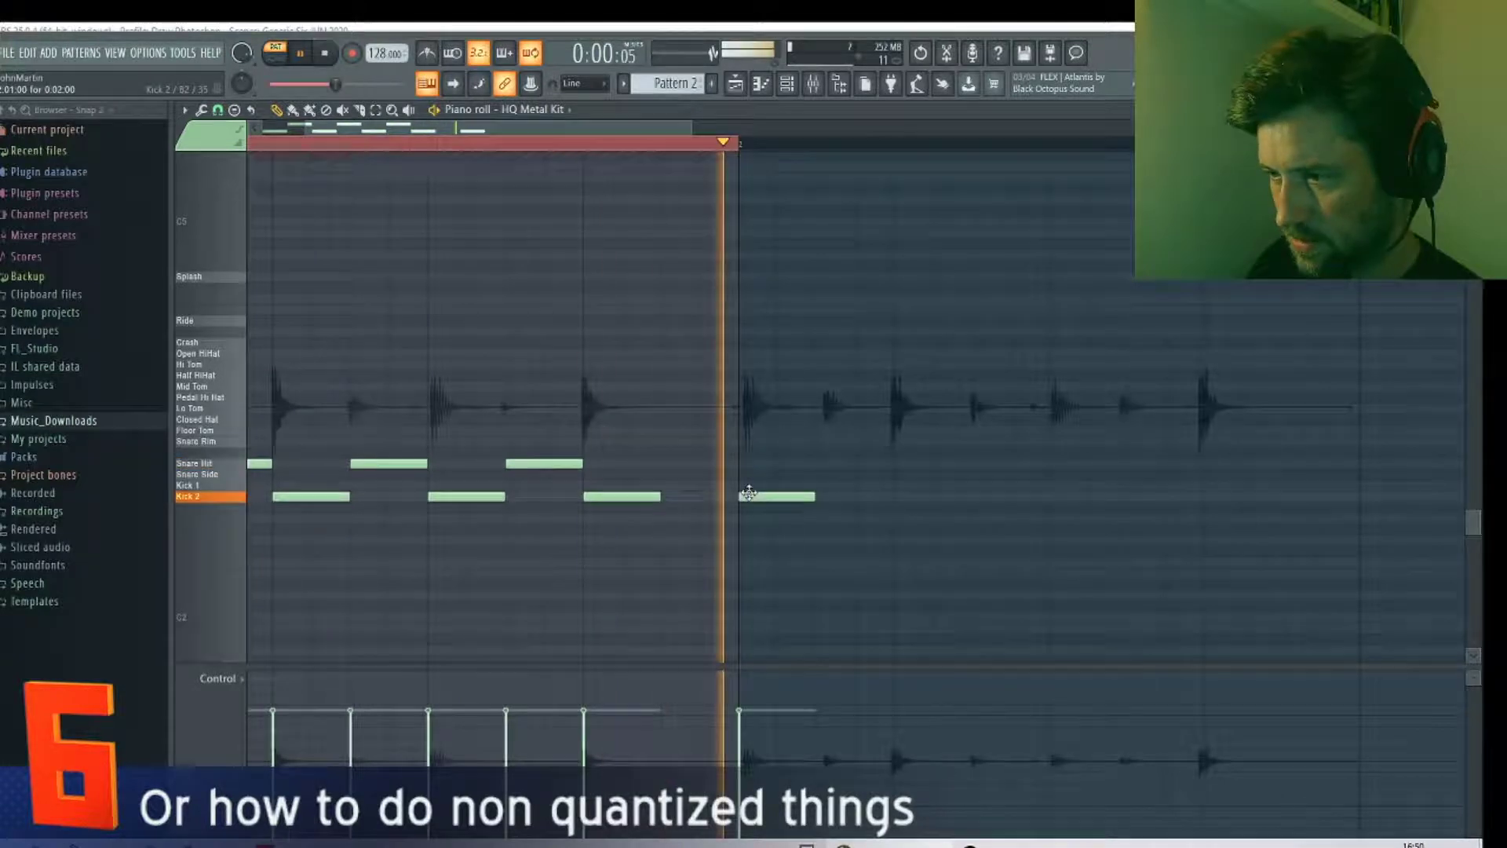
pyautogui.rightClick(749, 494)
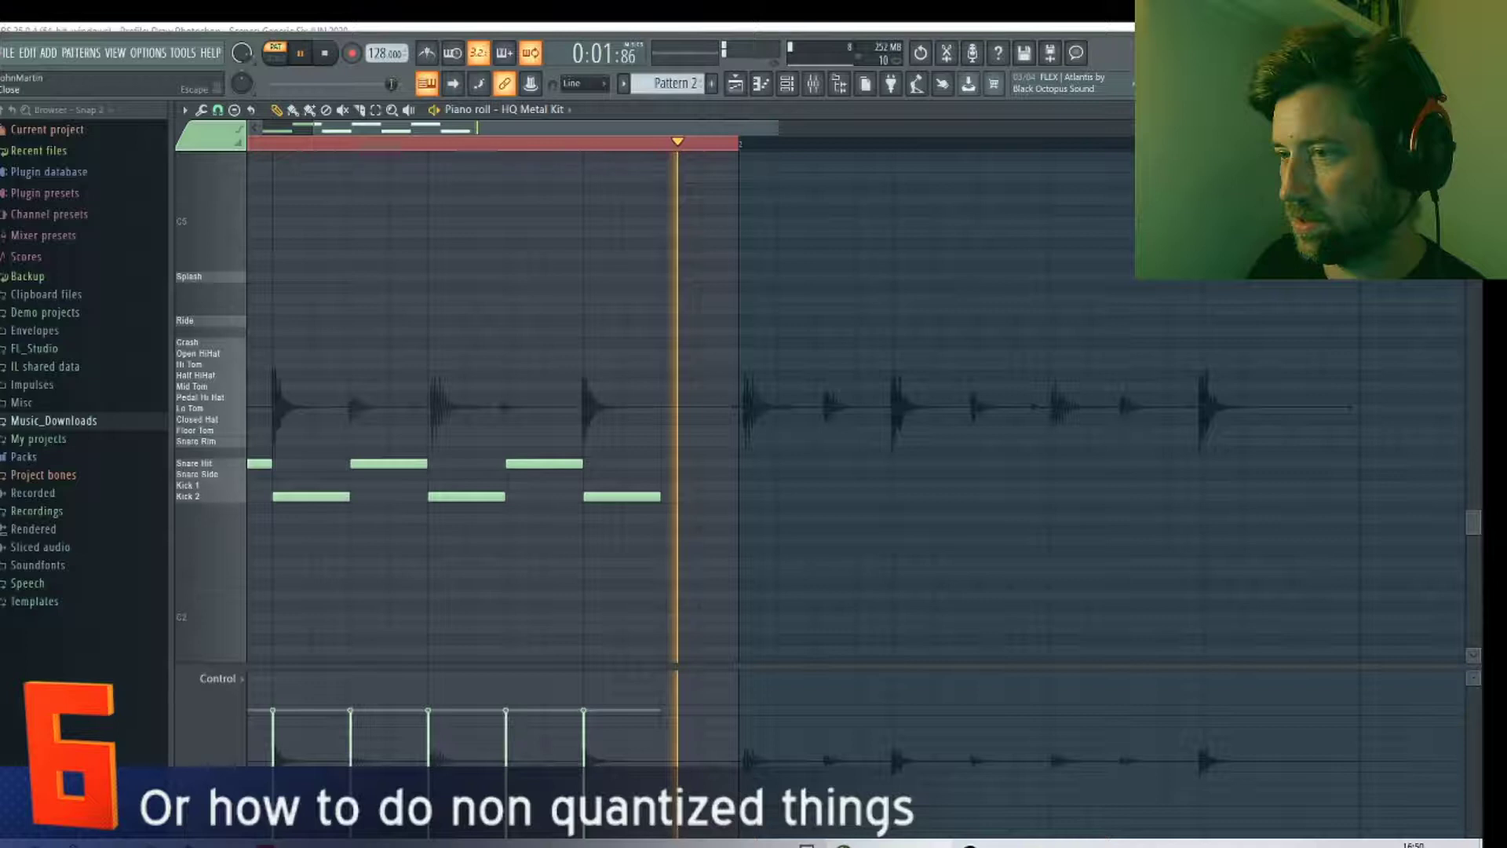
pyautogui.press('Escape')
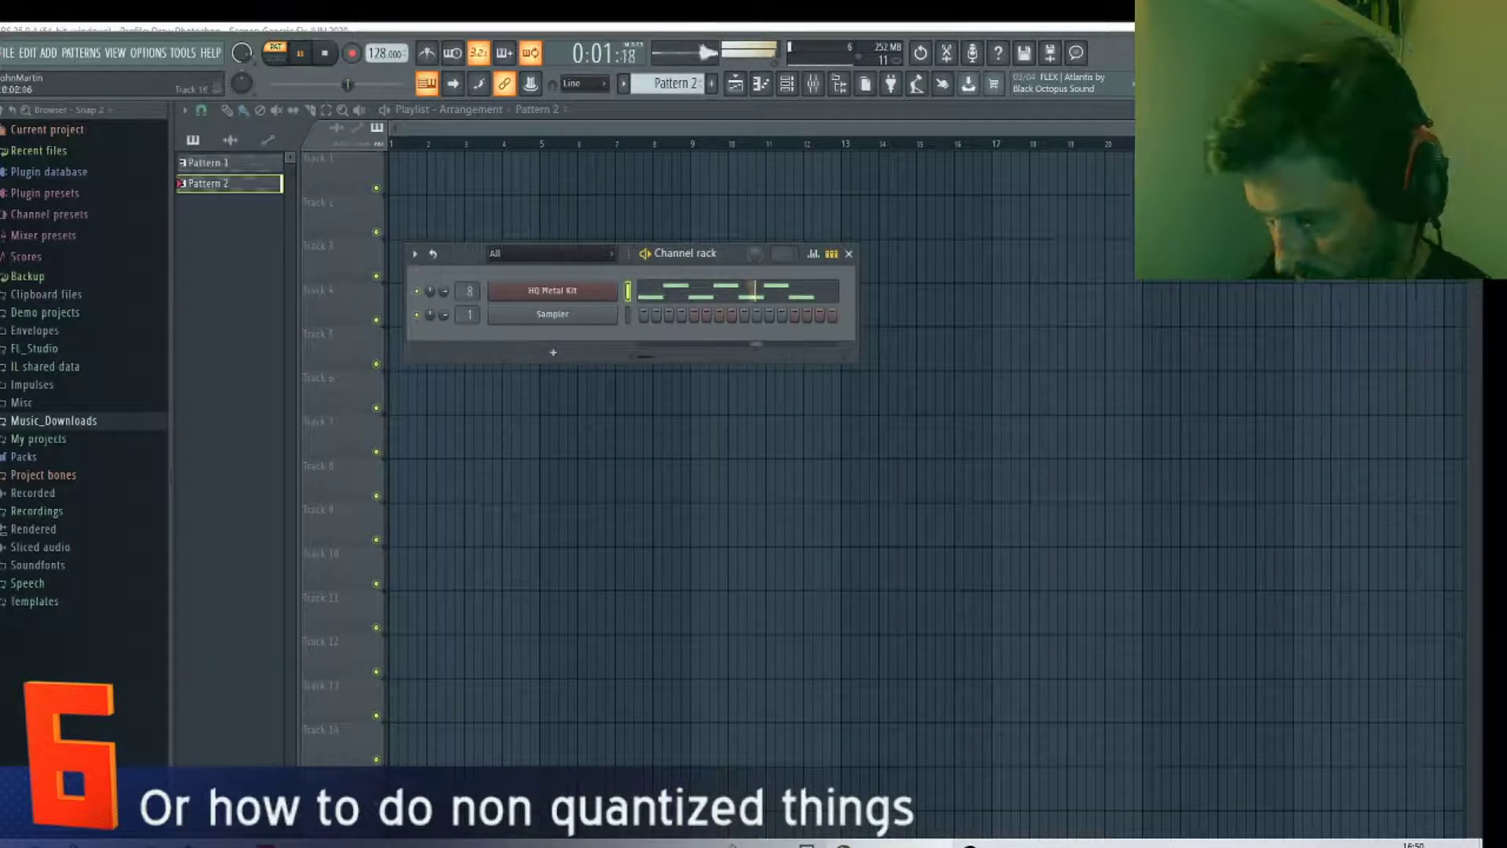
# Step: Drop GUITAR_DRUMS_EXAMPLE_VIDE.wav from the recordings folder onto Track 2 and open its sample settings
pyautogui.click(765, 845)
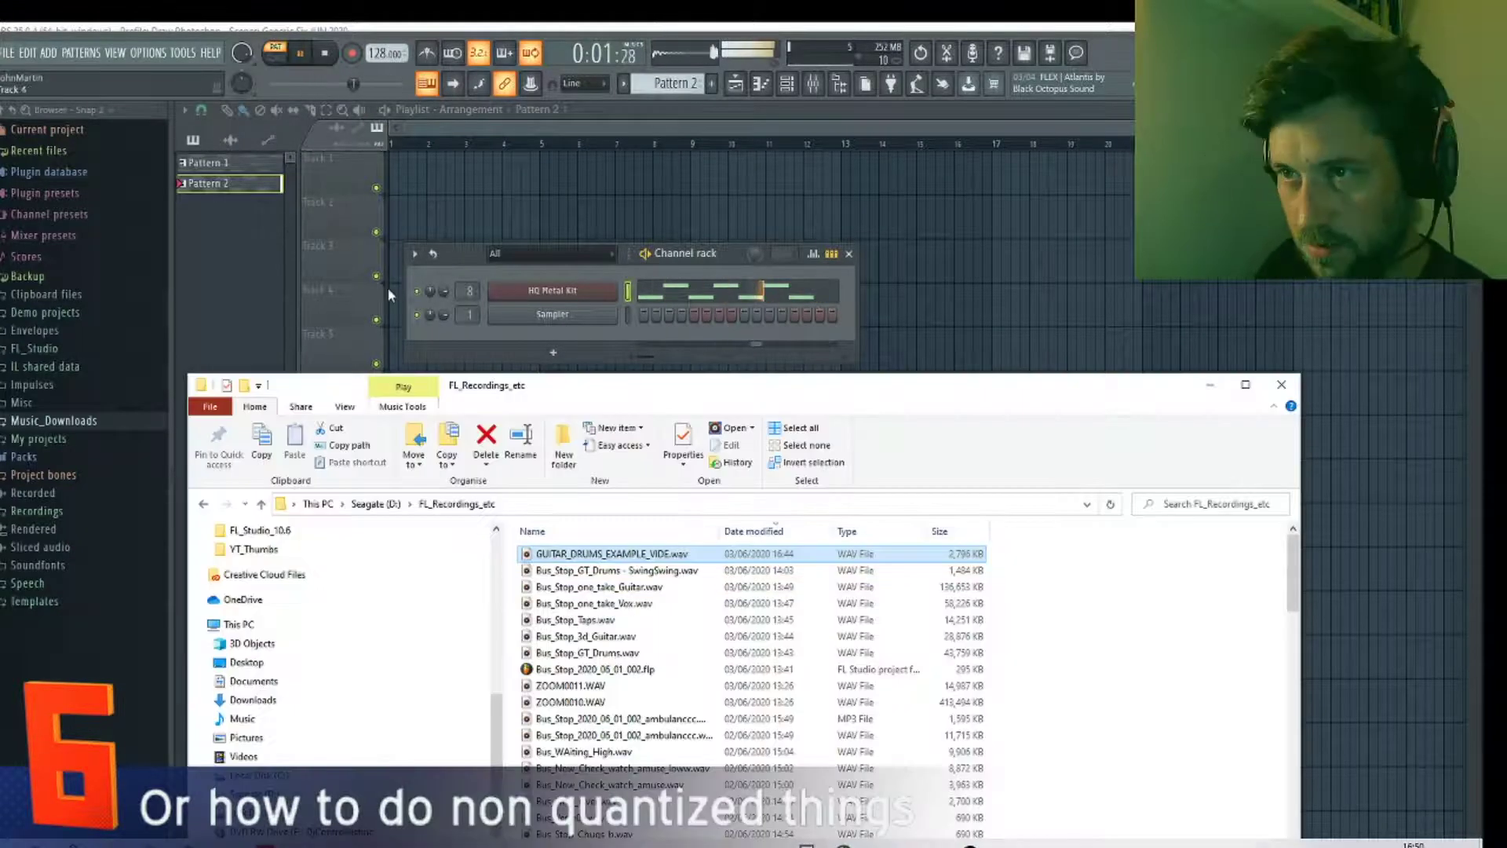
pyautogui.click(324, 54)
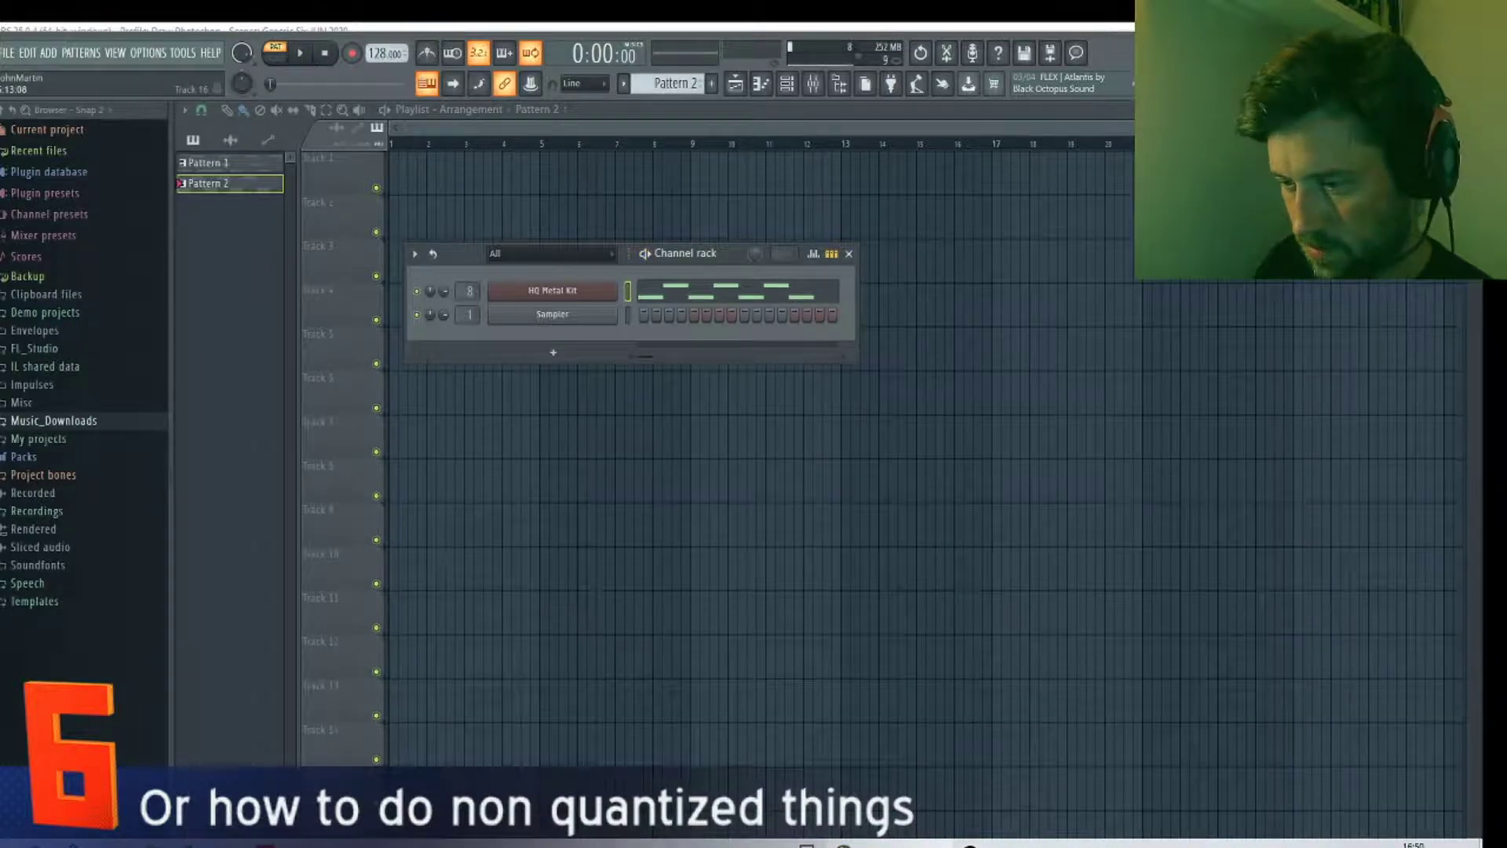
pyautogui.hotkey('alt', 'Tab')
pyautogui.hotkey('alt', 'Tab')
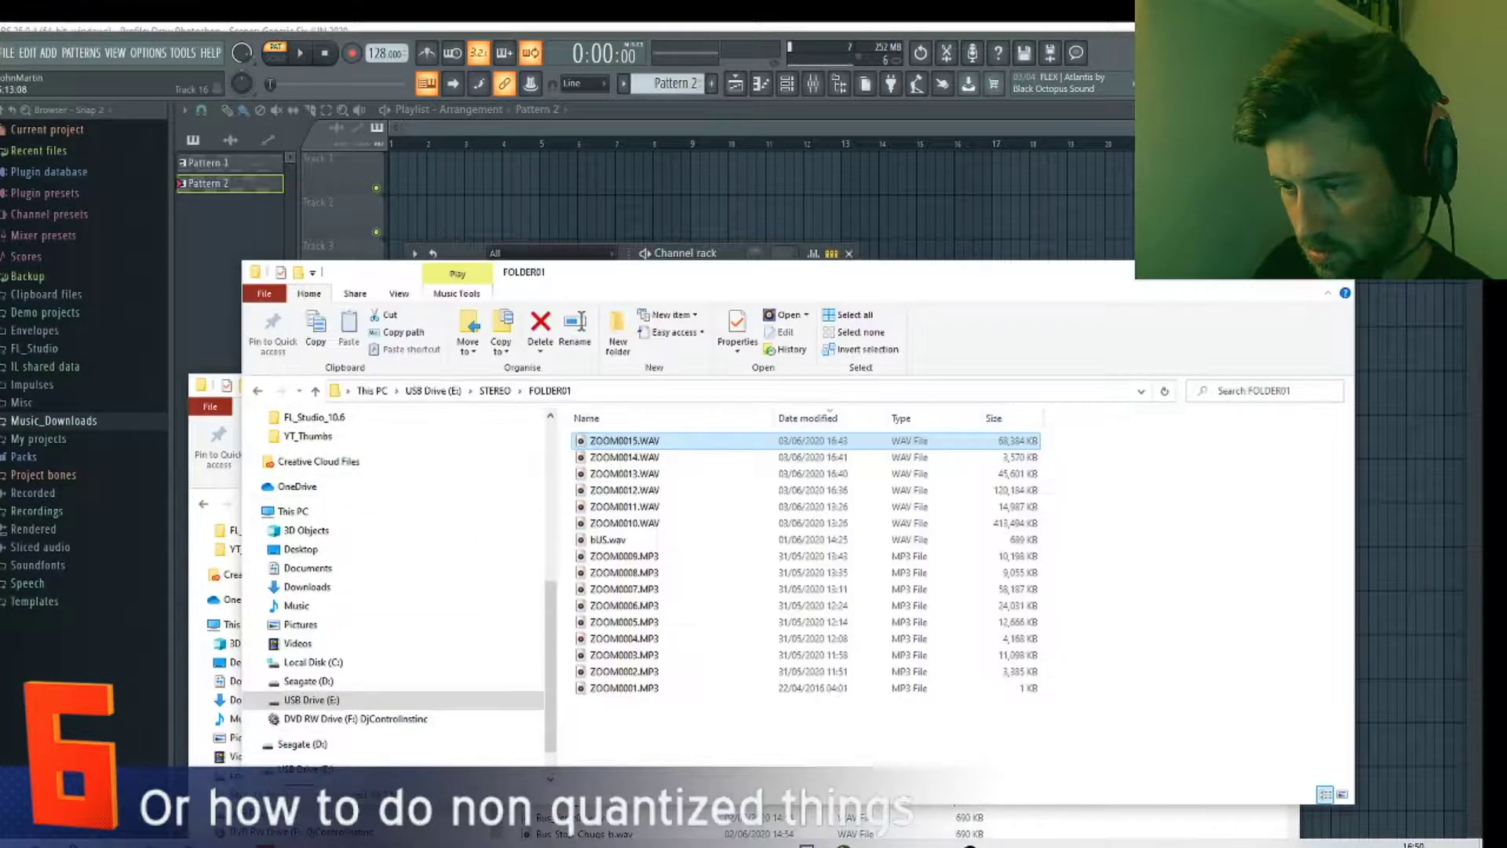
pyautogui.hotkey('alt', 'Tab')
pyautogui.moveTo(621, 561); pyautogui.dragTo(401, 231)
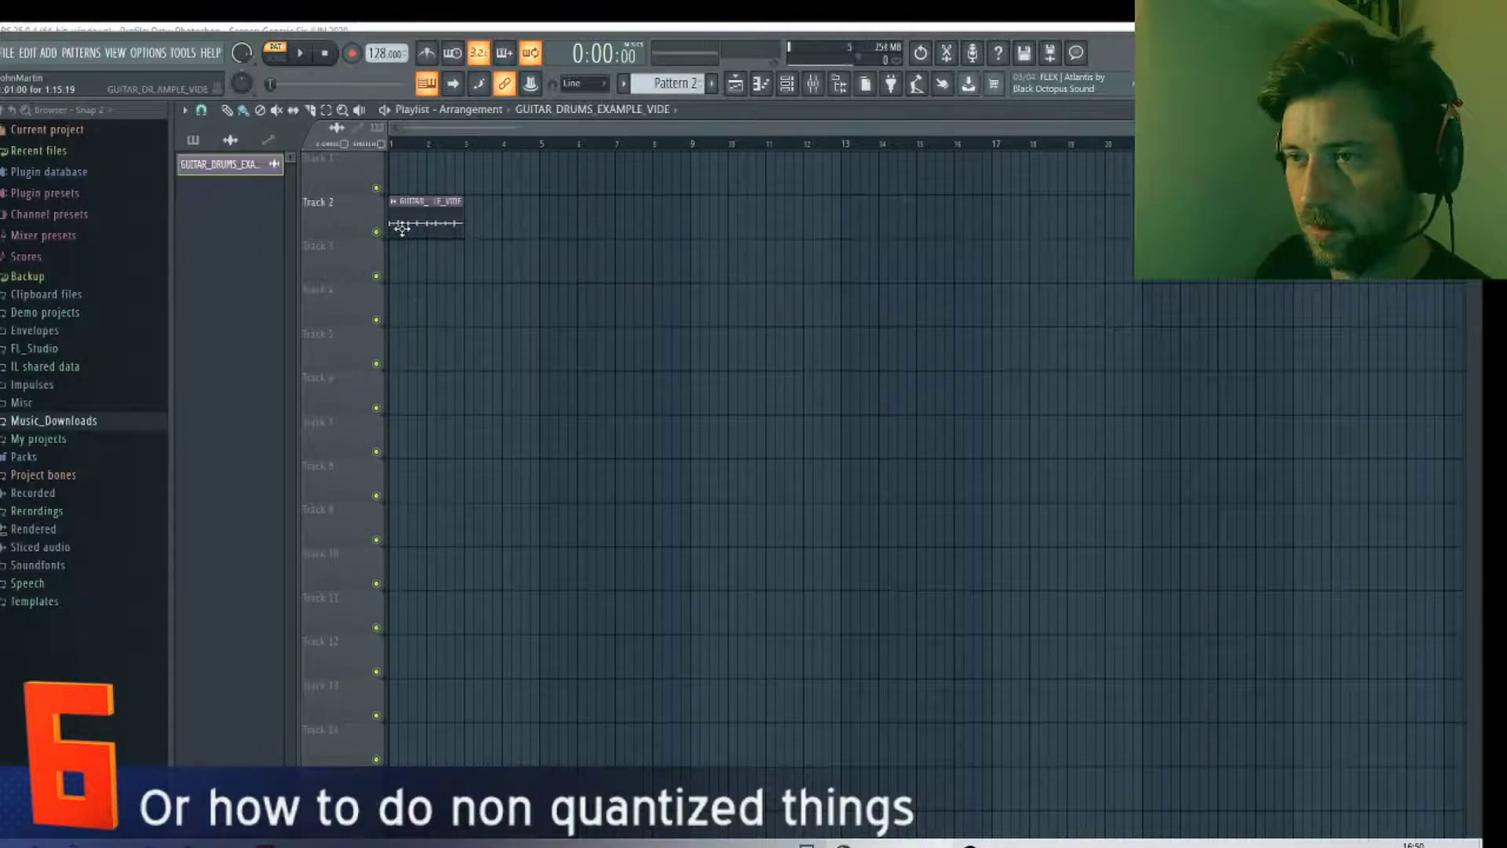
pyautogui.doubleClick(401, 227)
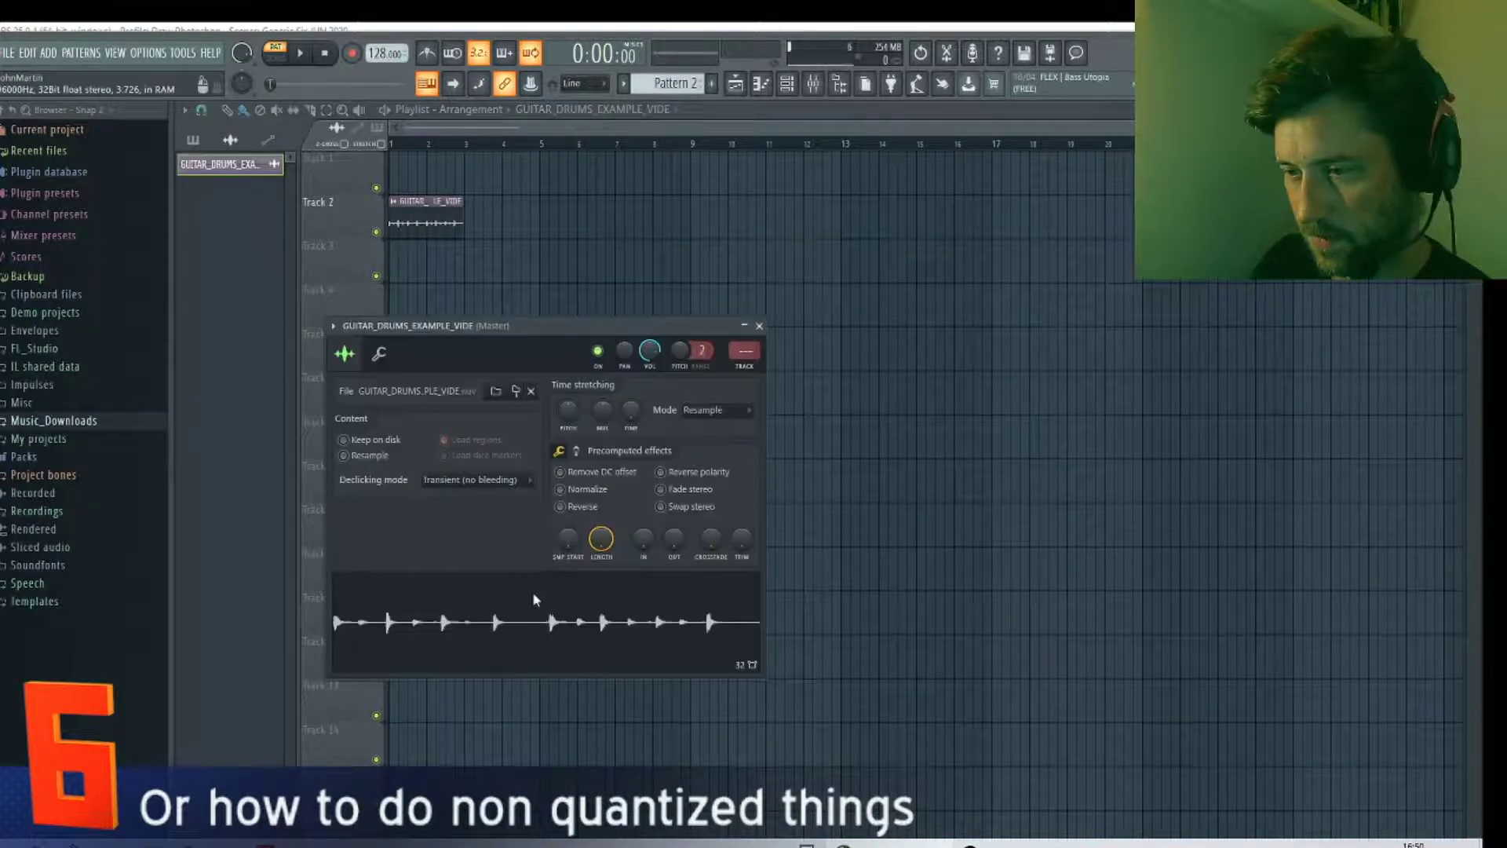
# Step: Detect the recording's tempo in the 100–200 BPM range and apply 128.798 BPM as project tempo
pyautogui.rightClick(534, 600)
pyautogui.click(605, 754)
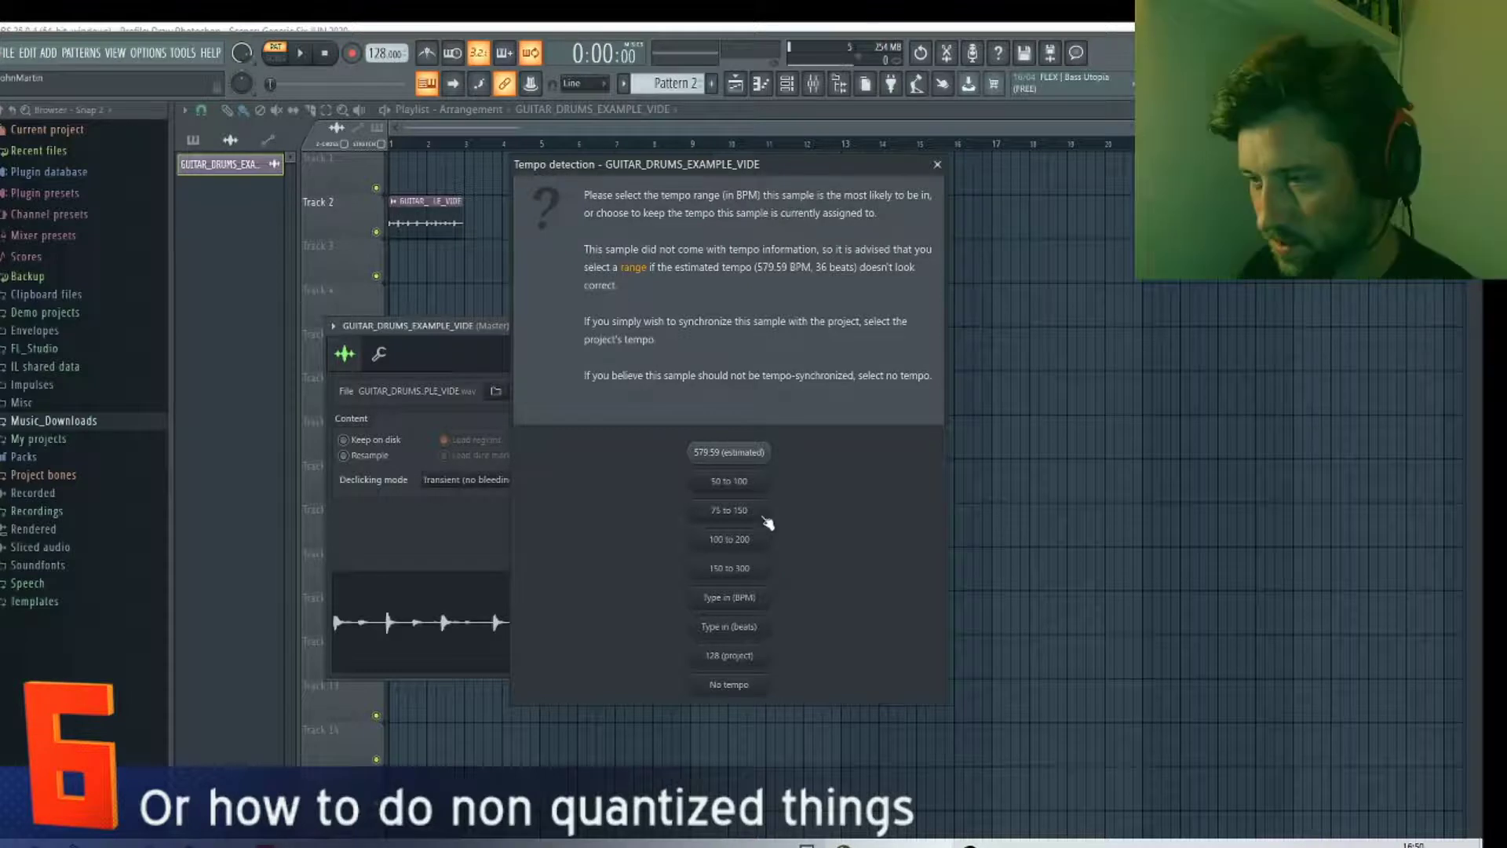
pyautogui.click(739, 543)
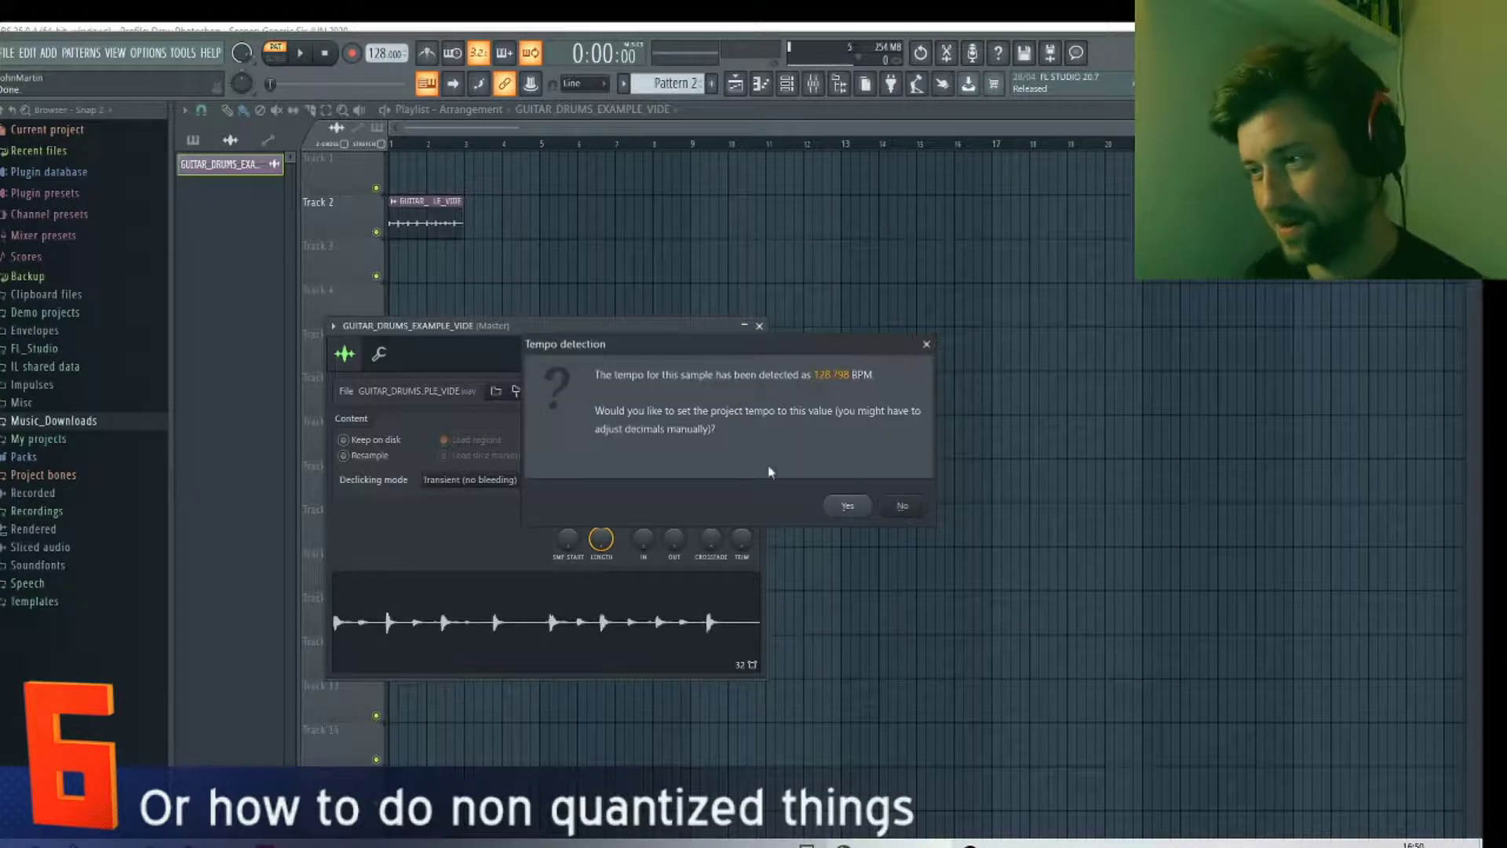
pyautogui.click(844, 506)
pyautogui.click(759, 326)
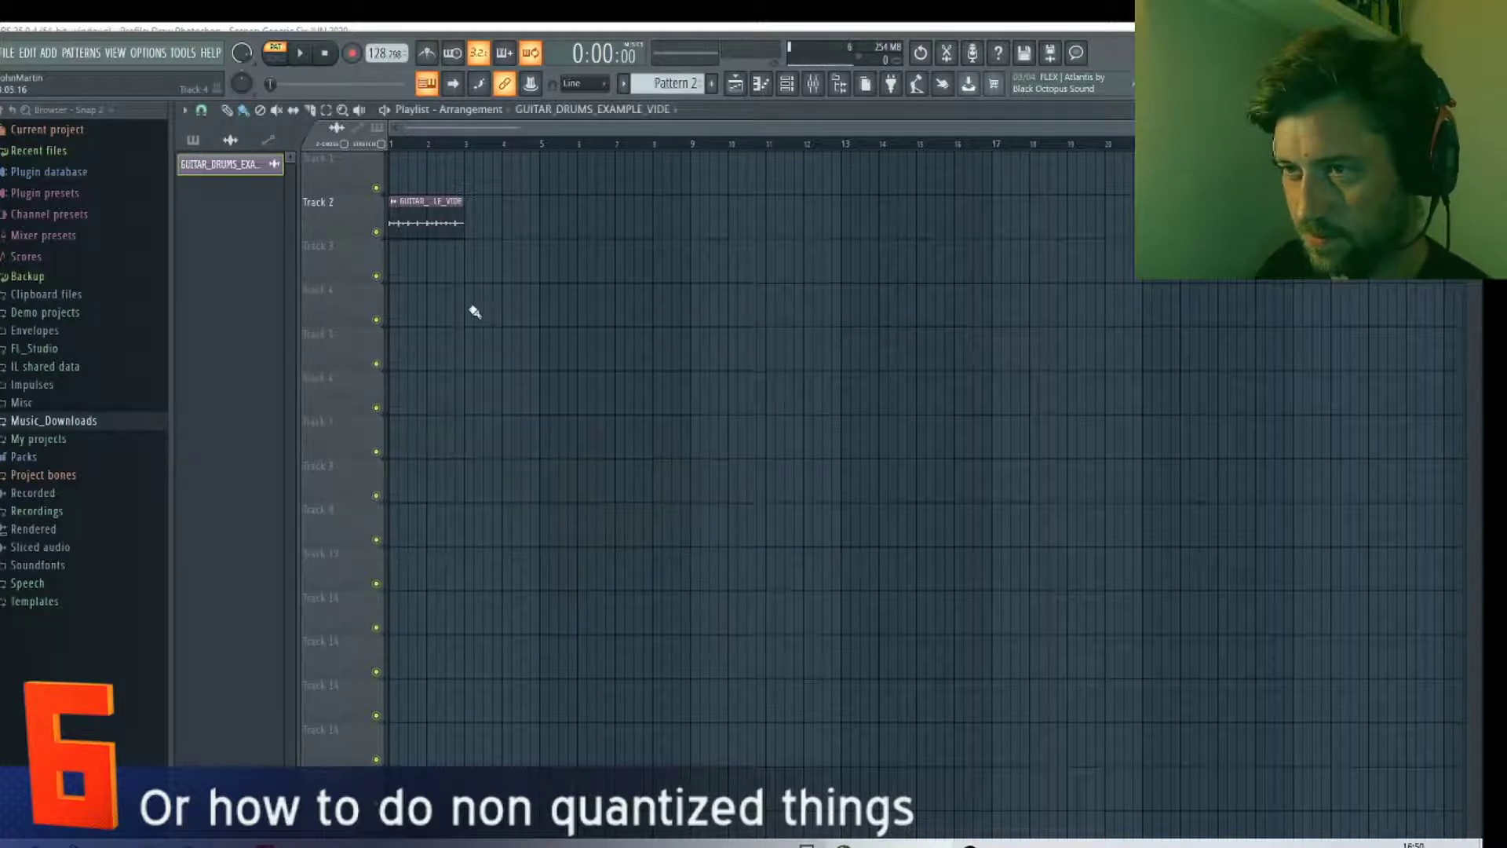
# Step: Play in SONG mode and place a Pattern 2 clip at the start of Track 3
pyautogui.scroll(5, 417, 326)
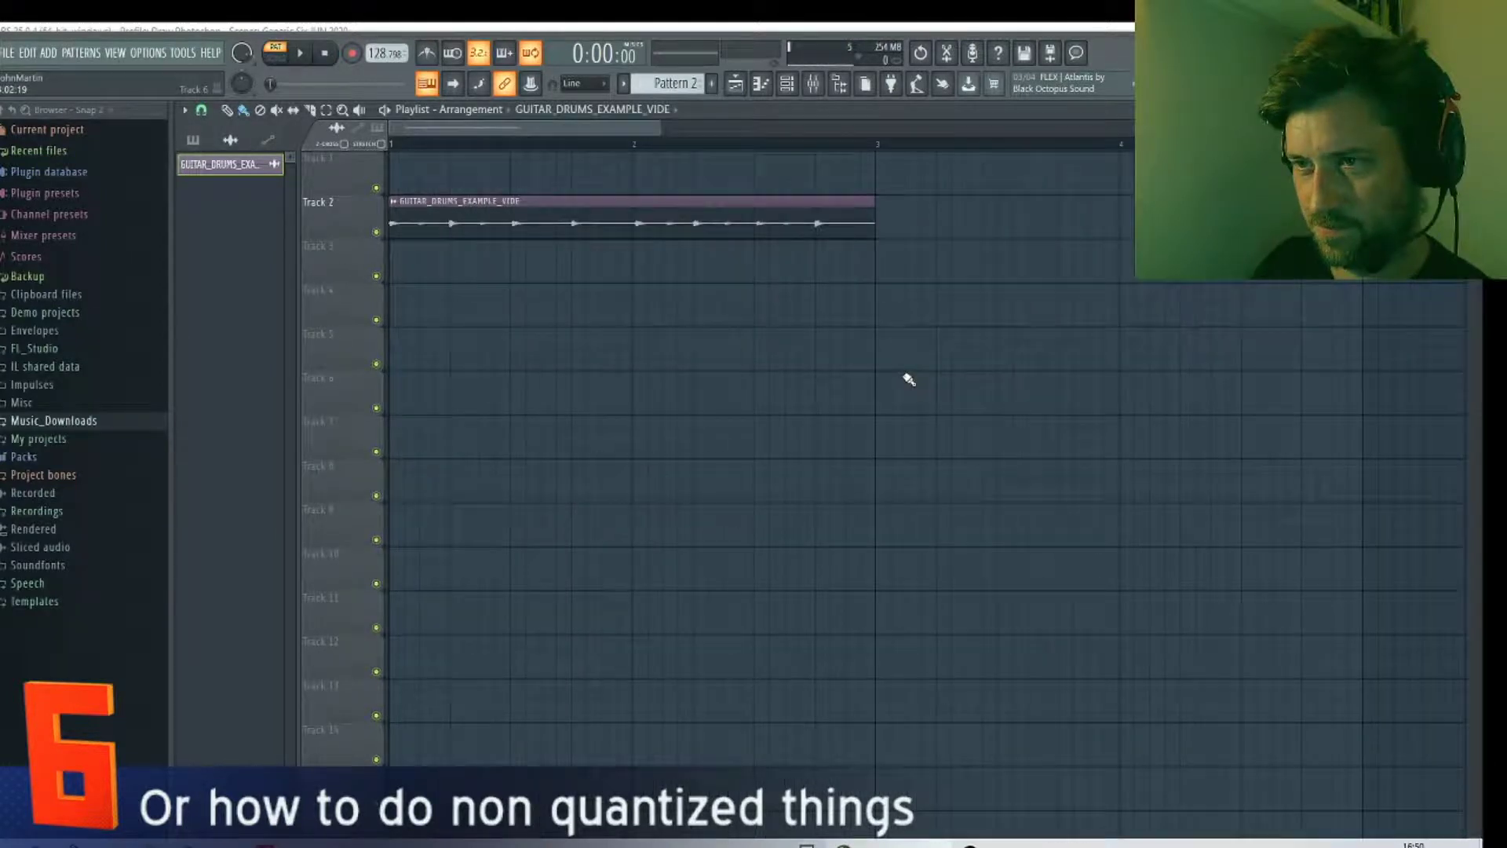
pyautogui.click(300, 52)
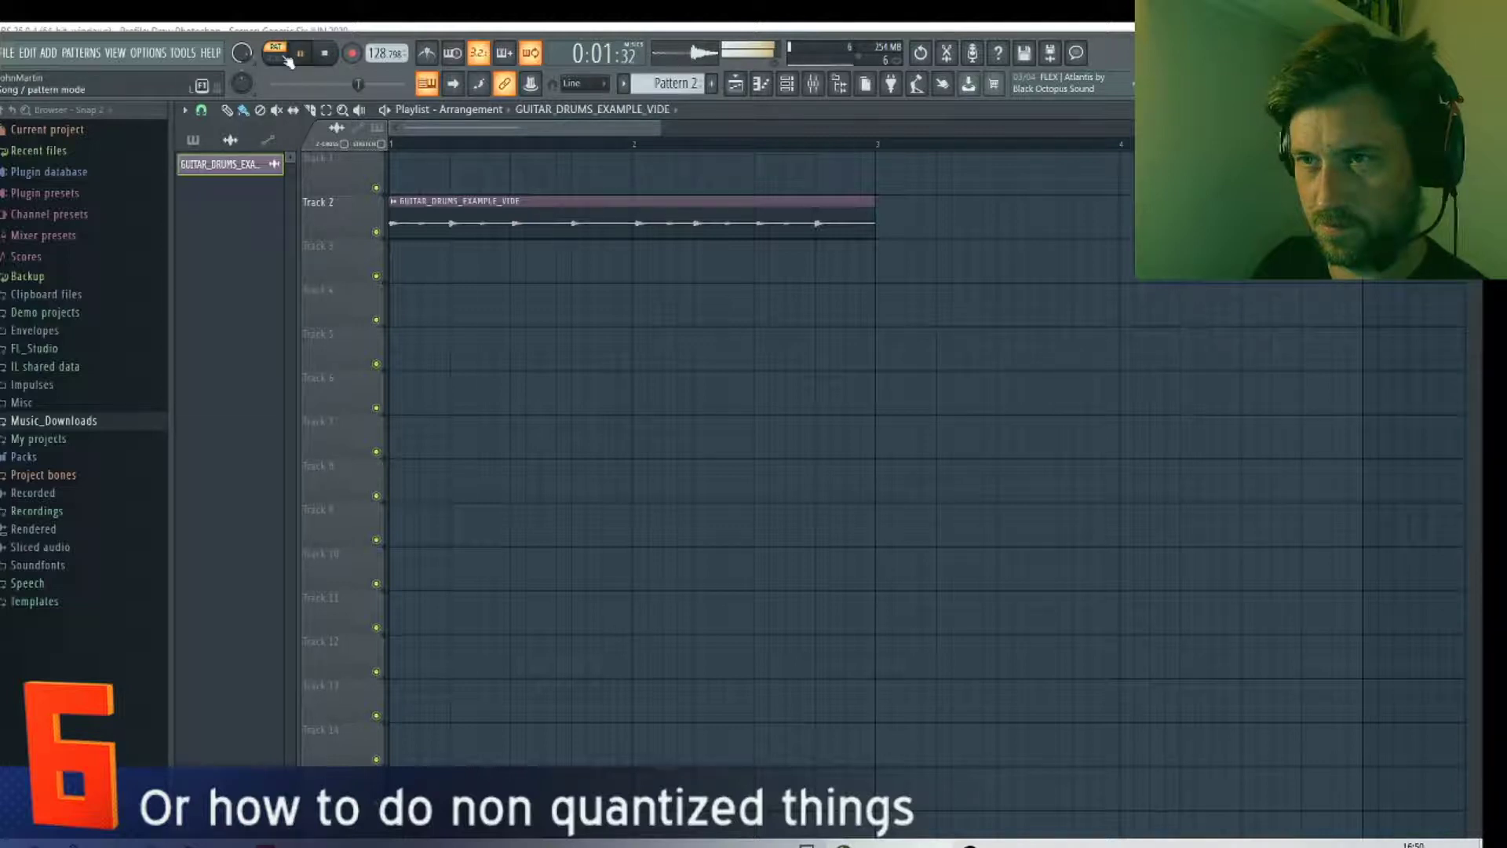
pyautogui.click(285, 59)
pyautogui.doubleClick(455, 217)
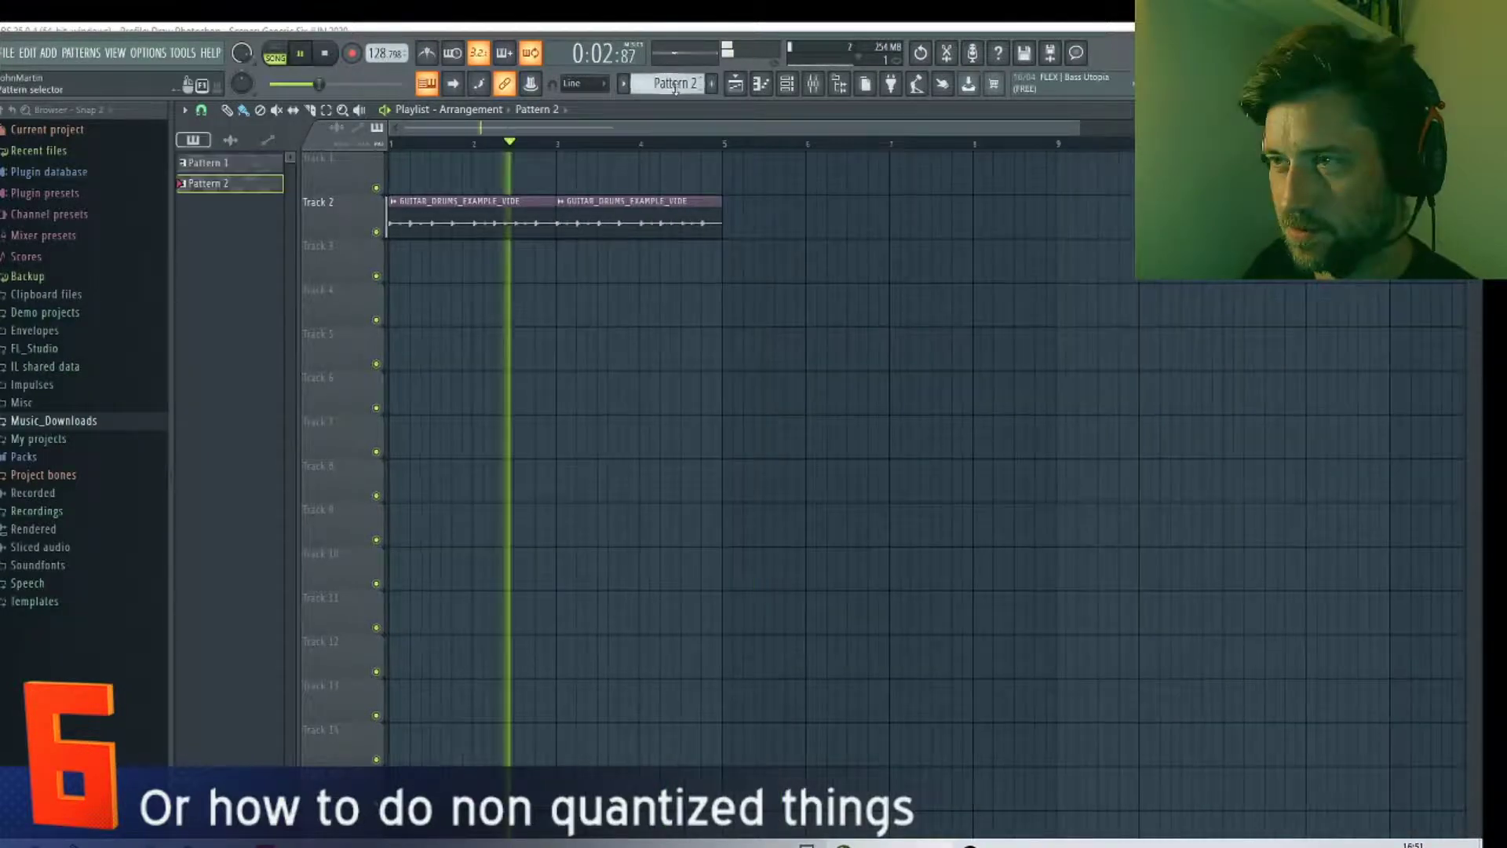
pyautogui.click(607, 253)
pyautogui.moveTo(608, 253); pyautogui.dragTo(483, 265)
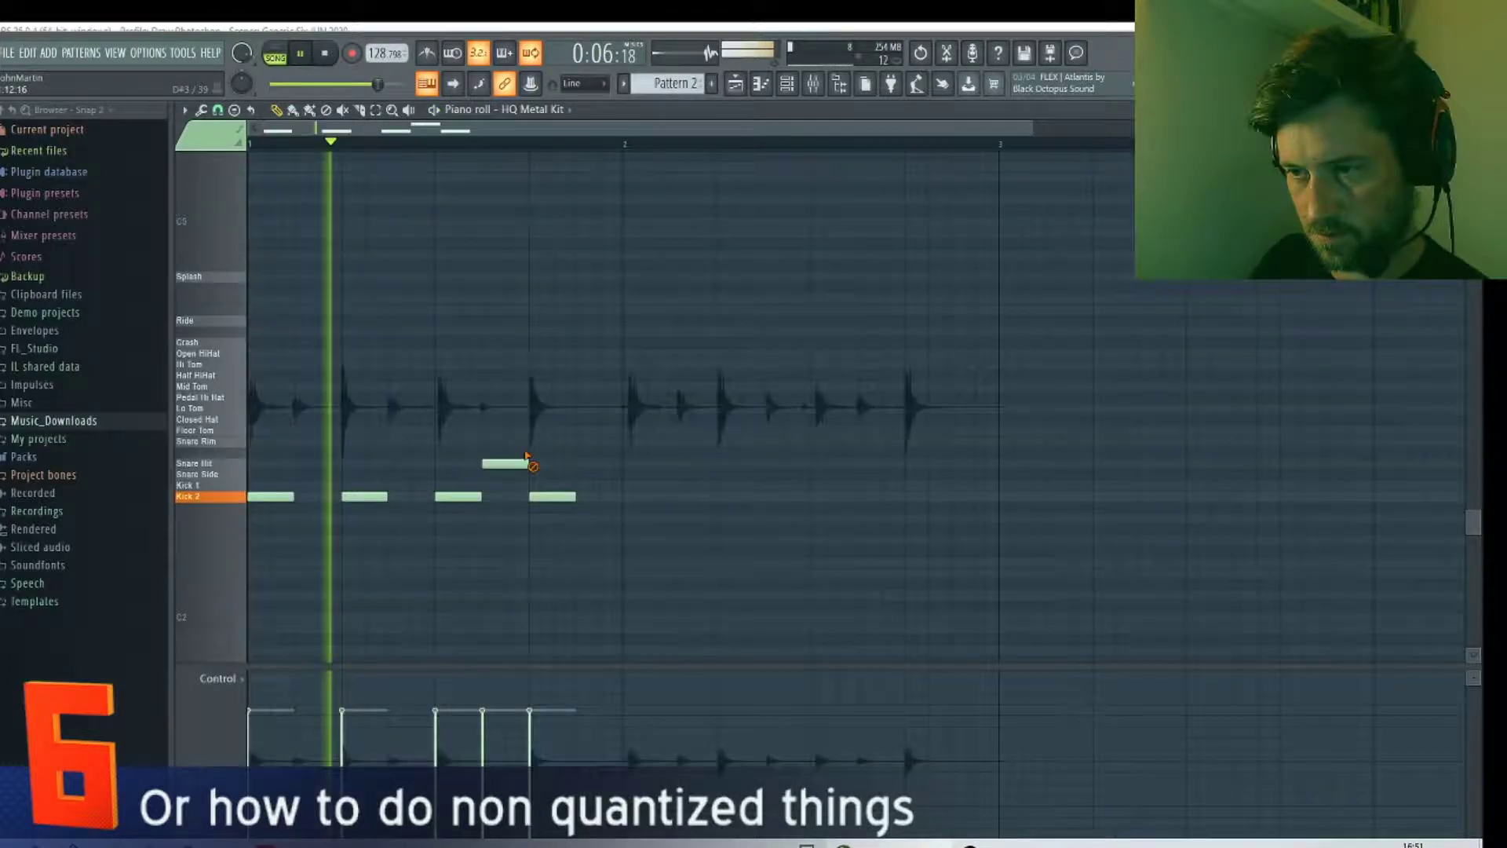
# Step: Realign bar 1 to the recording: drop a Snare Hit, reposition and add Kick 2 notes, add a Snare Rim
pyautogui.rightClick(524, 461)
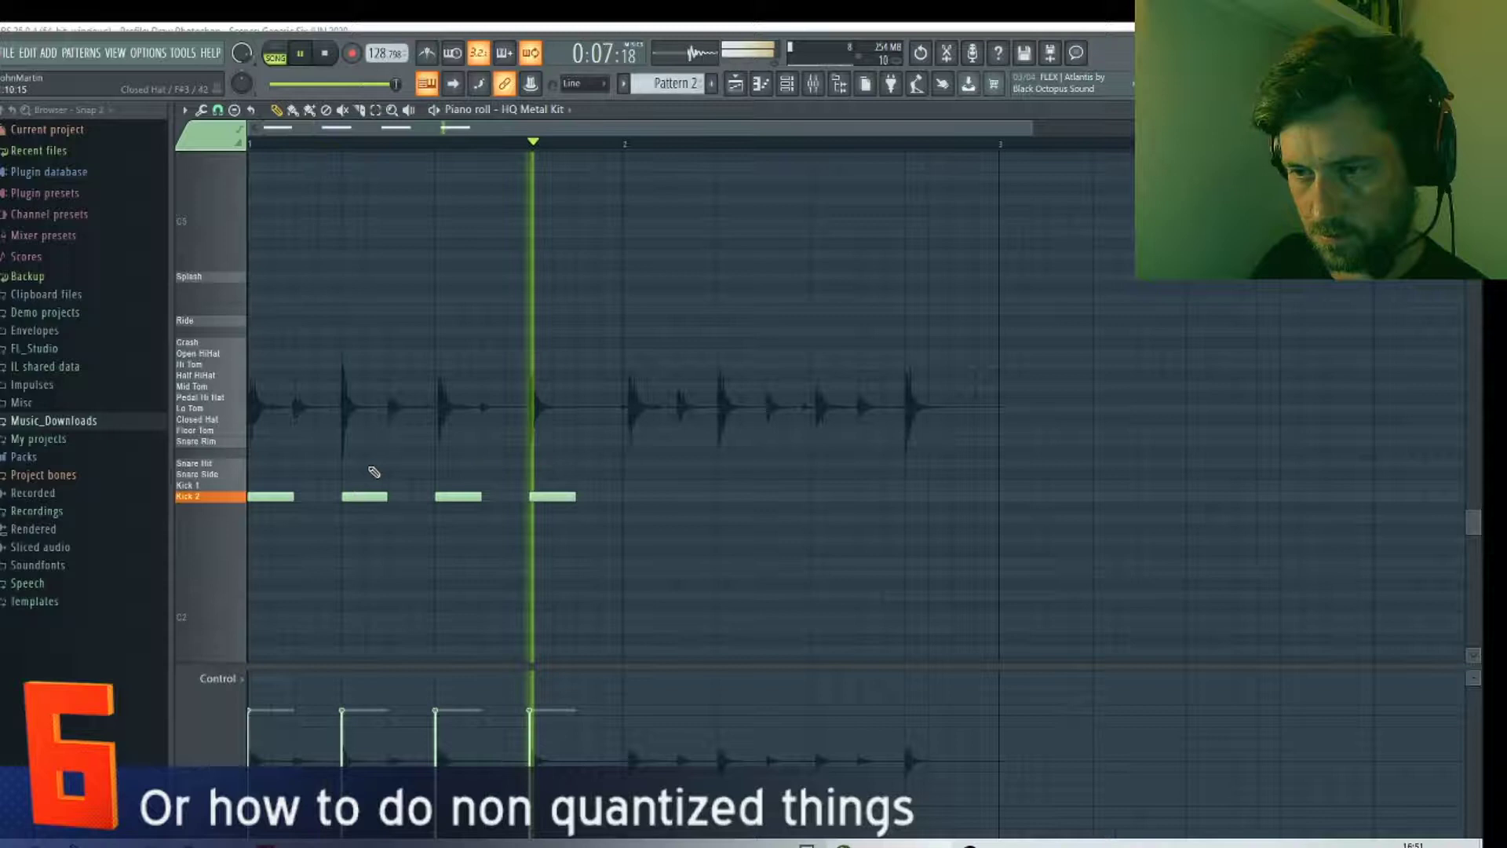
pyautogui.moveTo(373, 496); pyautogui.dragTo(327, 496)
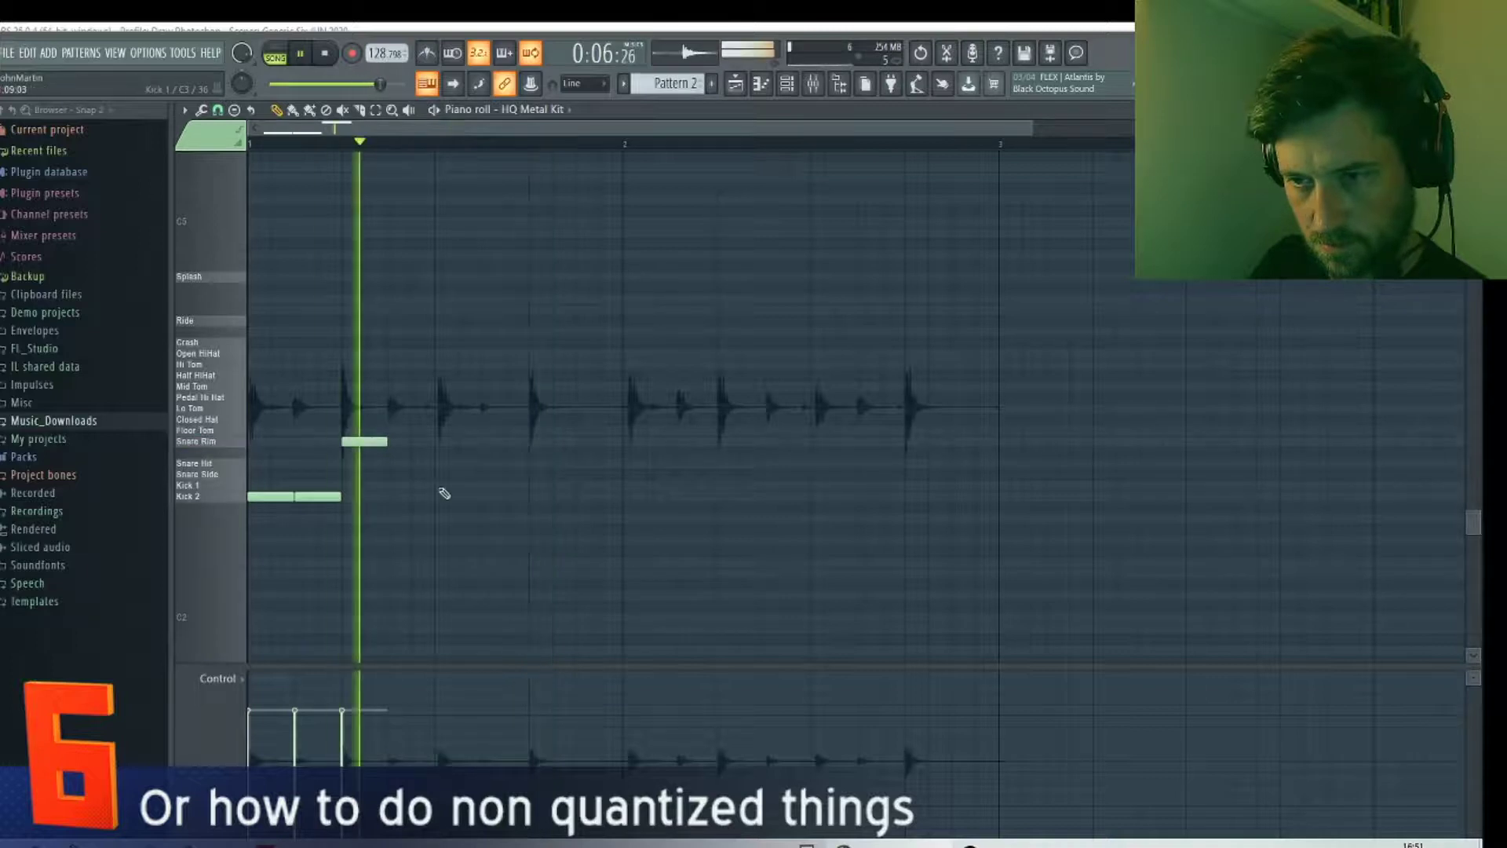
pyautogui.click(410, 496)
pyautogui.click(464, 507)
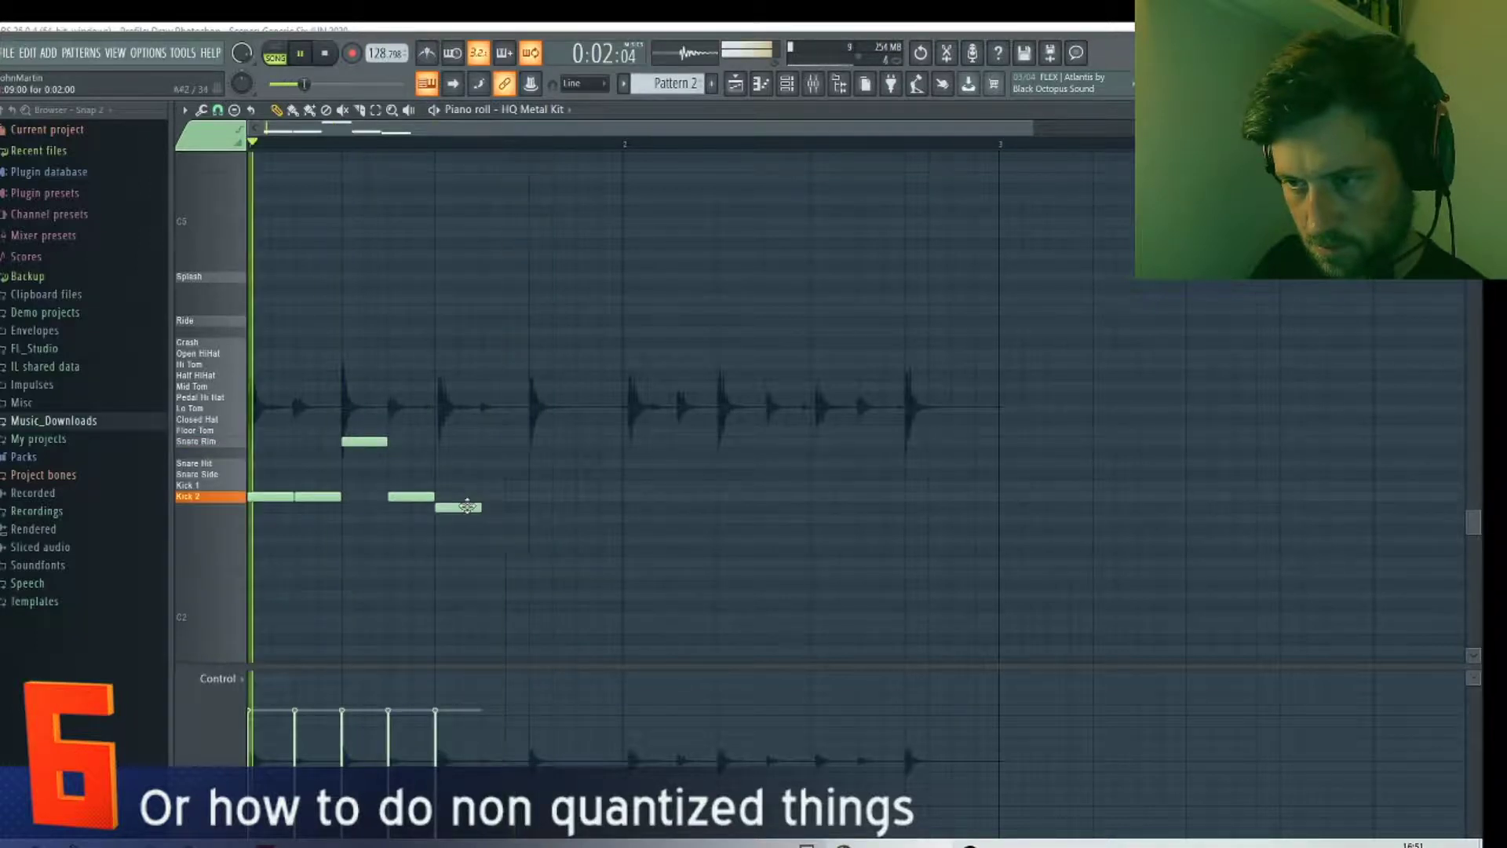
pyautogui.moveTo(467, 507); pyautogui.dragTo(468, 496)
pyautogui.click(504, 496)
pyautogui.click(552, 441)
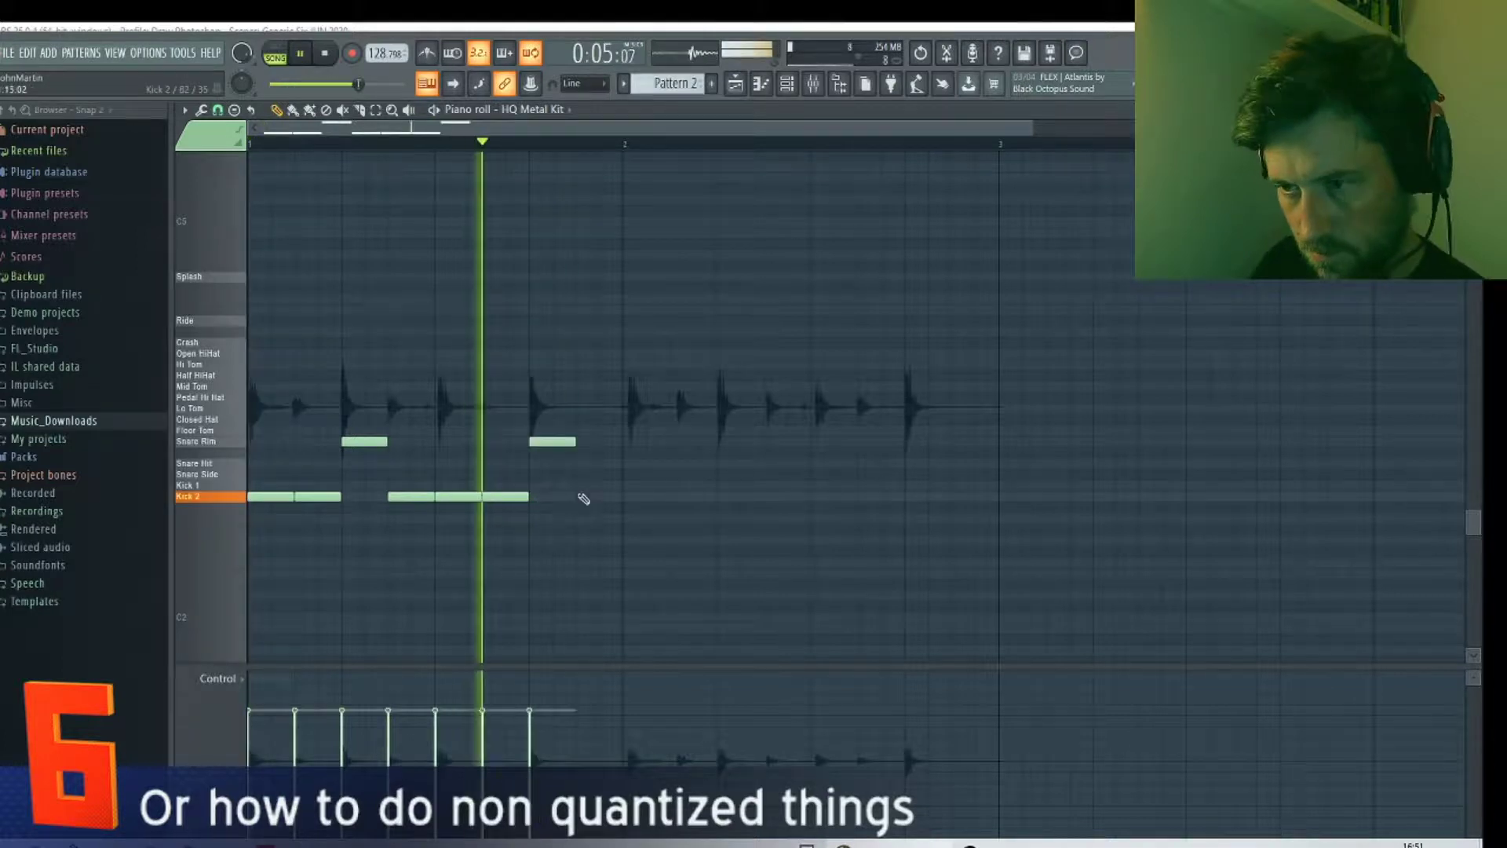
# Step: Copy the first bar's notes into the second bar
pyautogui.moveTo(673, 380); pyautogui.dragTo(158, 596)
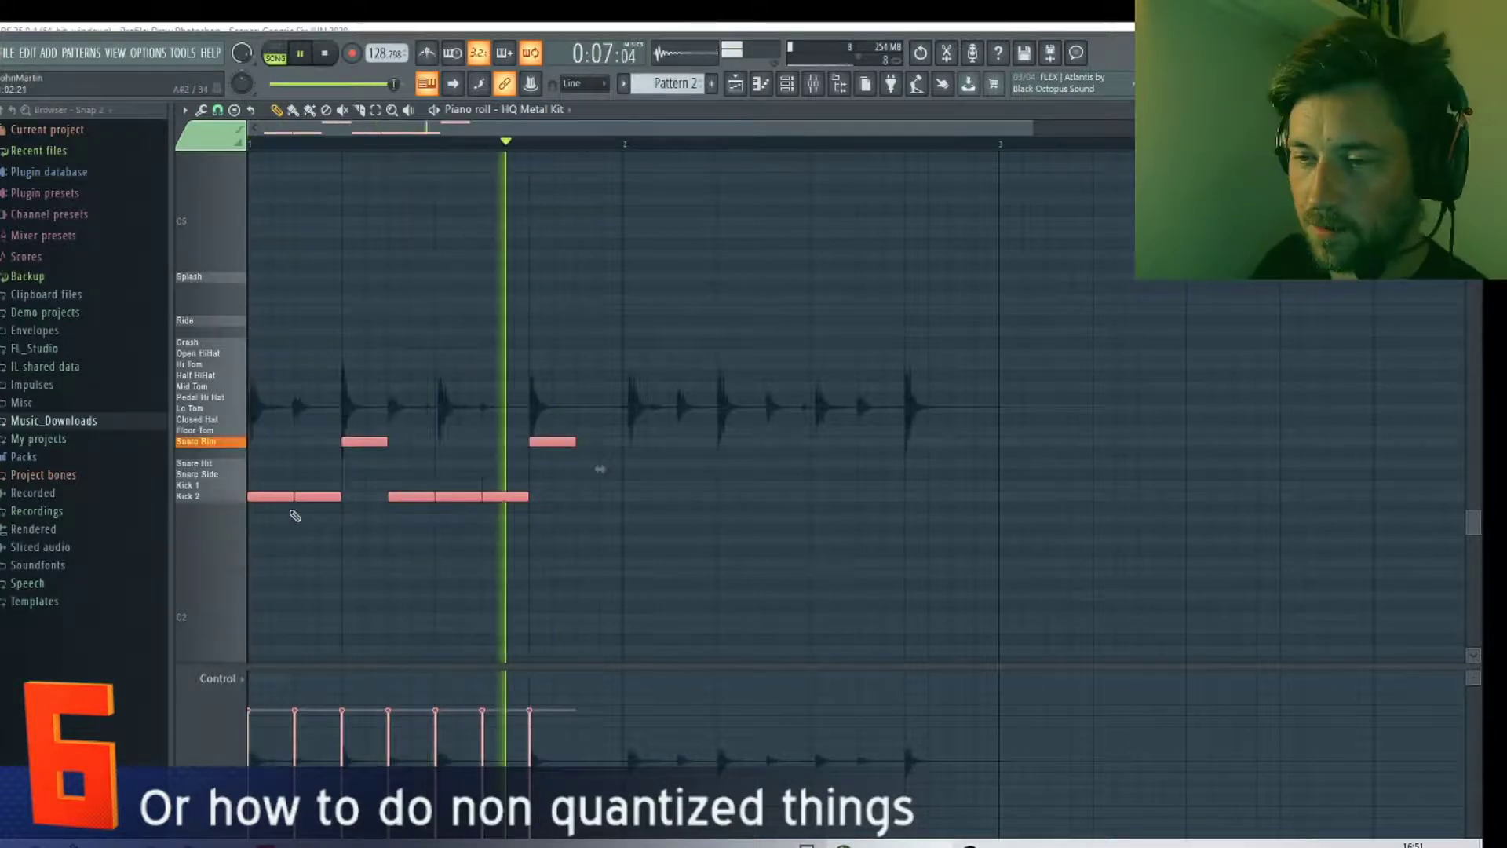
pyautogui.moveTo(291, 504); pyautogui.dragTo(661, 505)
pyautogui.keyDown('ctrl'); pyautogui.click(658, 421); pyautogui.keyUp('ctrl')
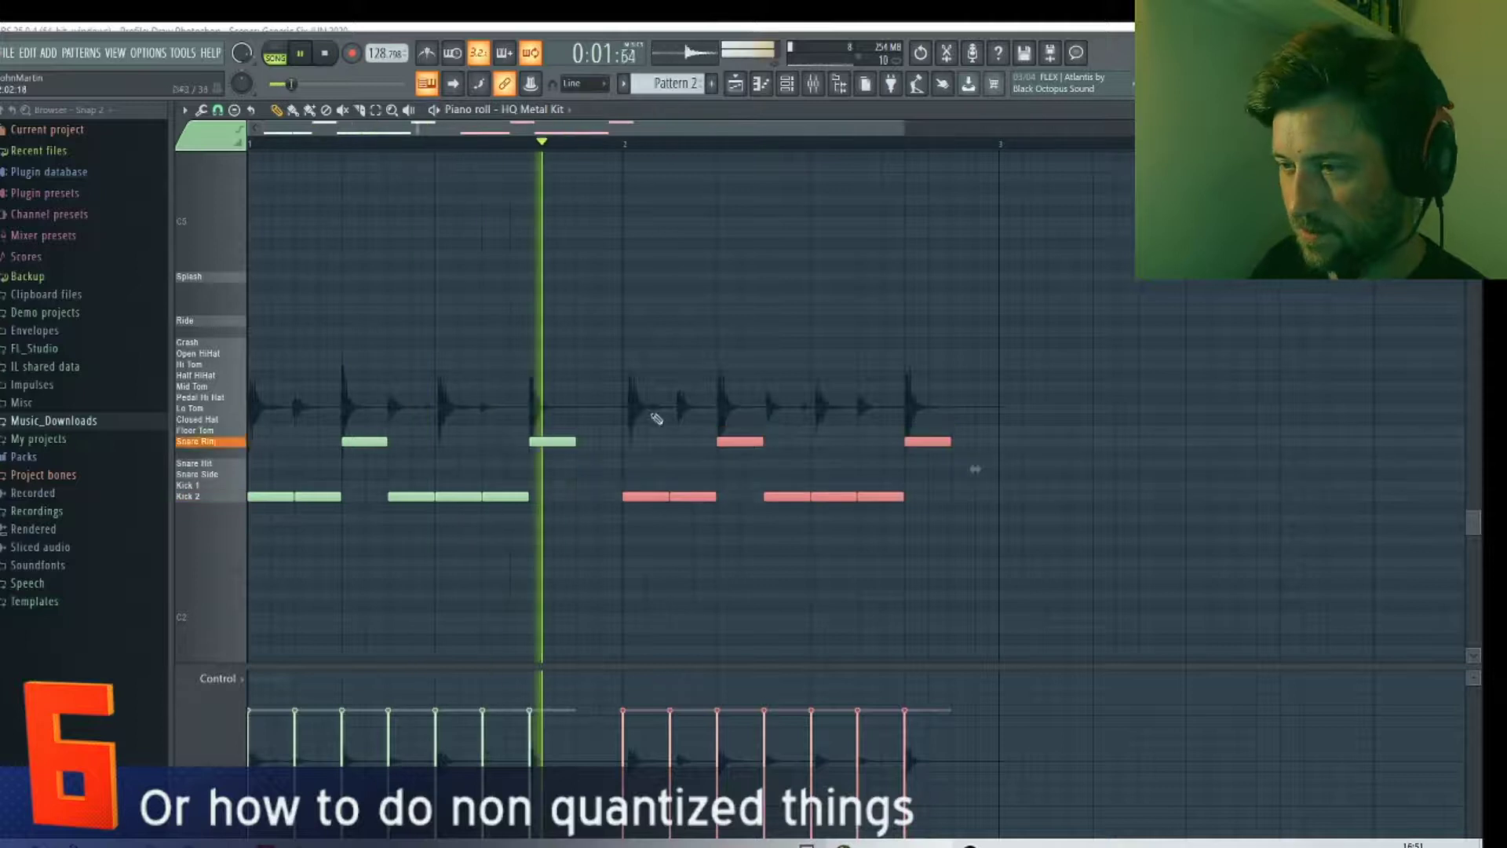
# Step: Add two Closed Hat notes at the start and Floor Tom notes near bar 2
pyautogui.click(306, 409)
pyautogui.moveTo(305, 409); pyautogui.dragTo(261, 430)
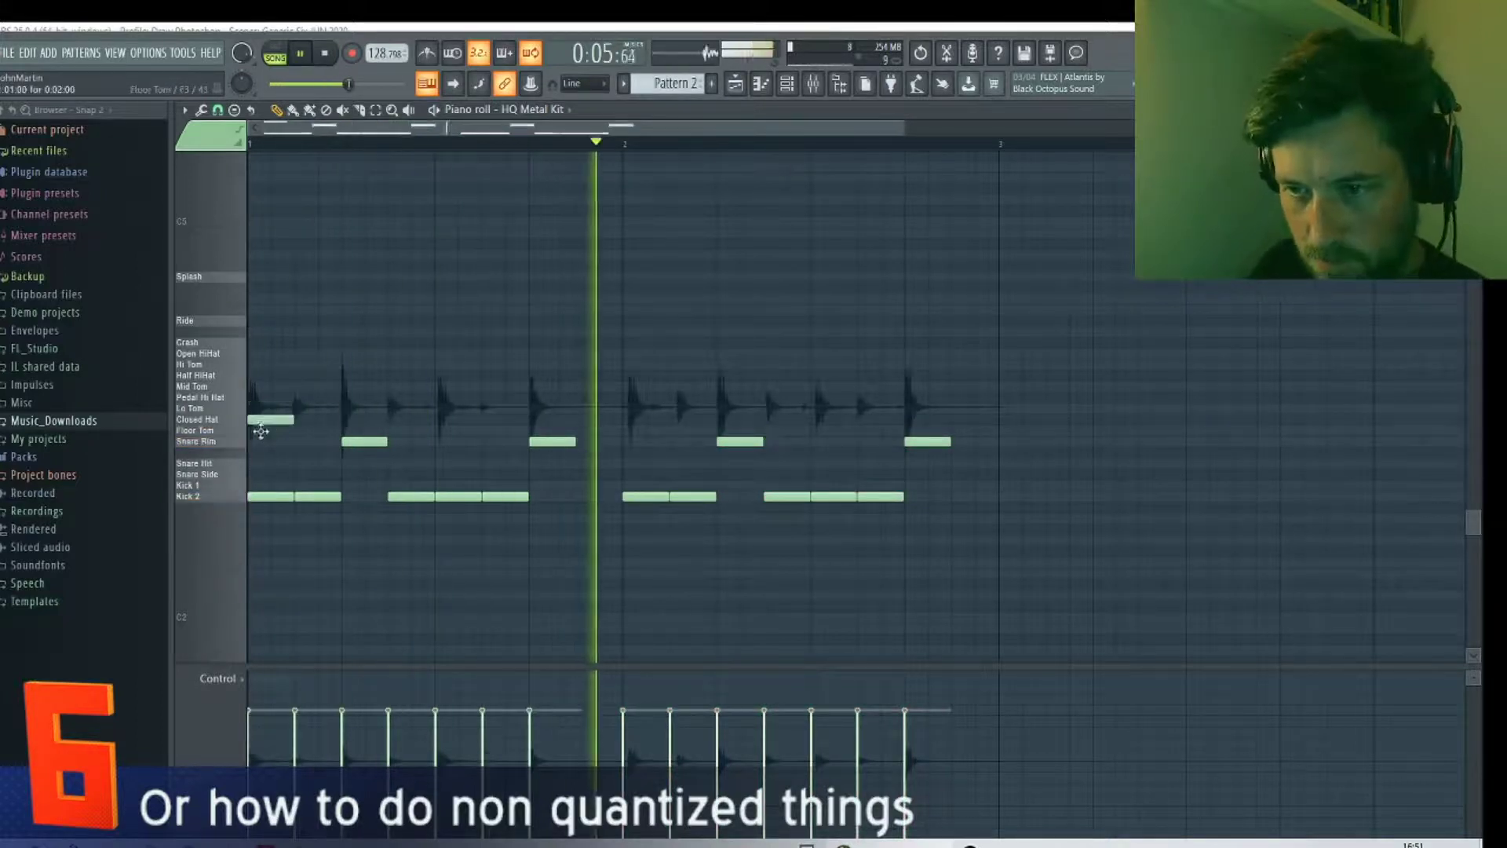
pyautogui.click(307, 430)
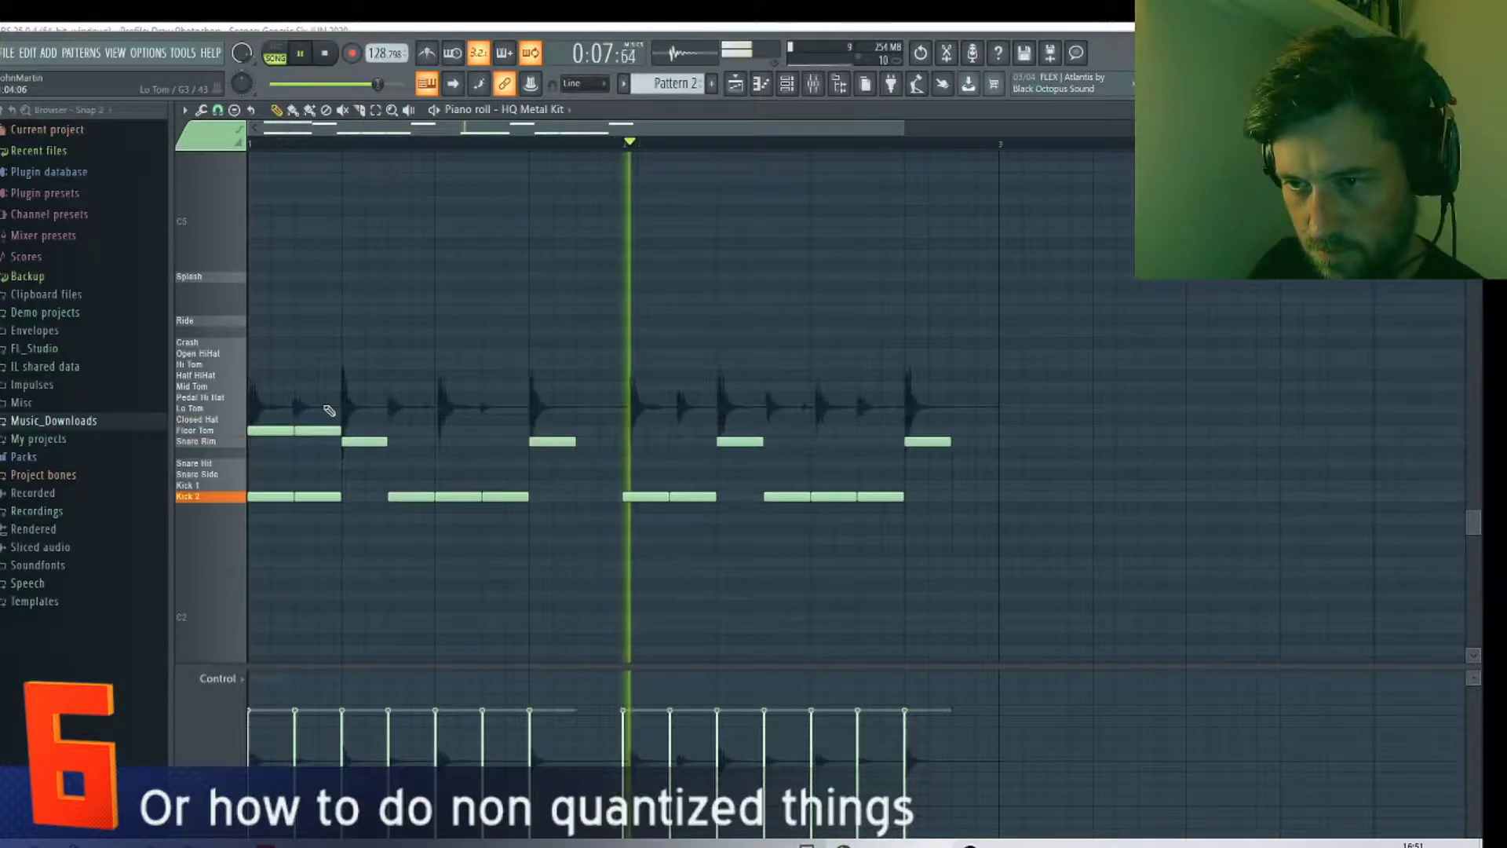
pyautogui.click(639, 429)
pyautogui.moveTo(680, 419); pyautogui.dragTo(670, 430)
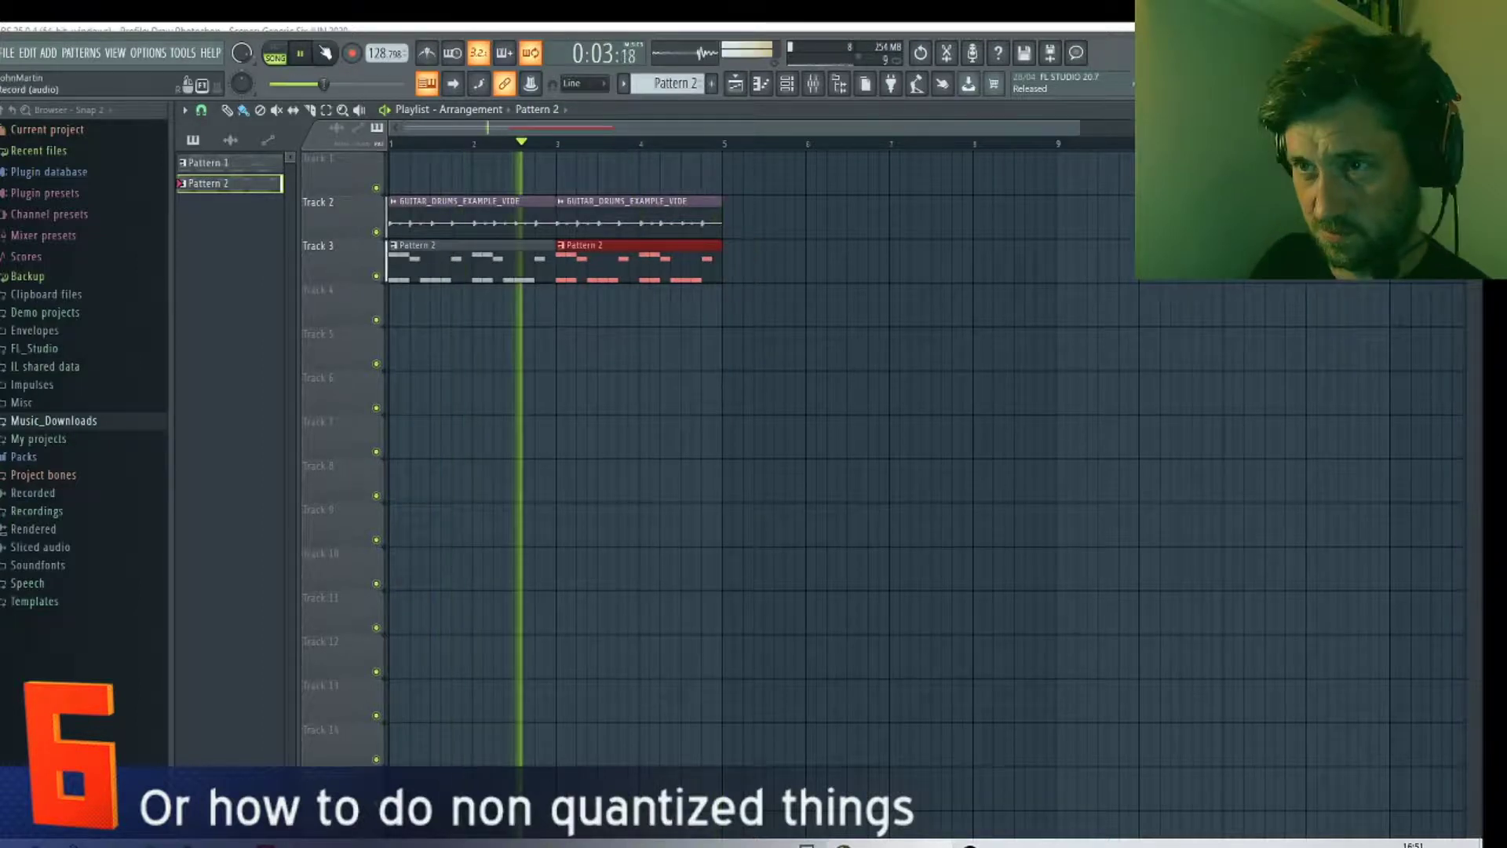
# Step: Stop playback and mute Track 2's drum recording so only Track 3's Pattern 2 clips play
pyautogui.click(325, 52)
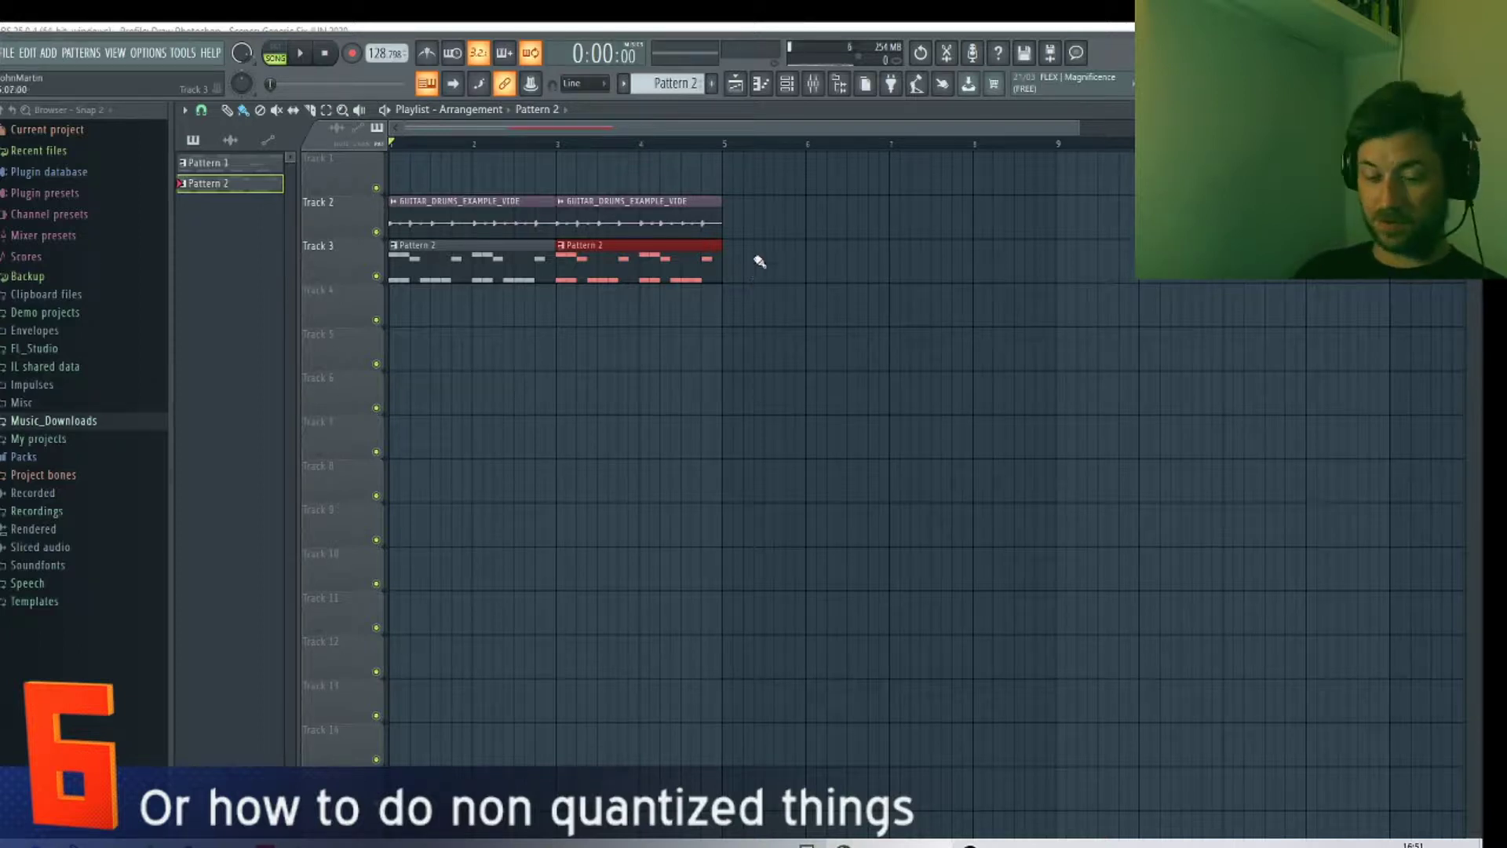
pyautogui.scroll(5, 639, 427)
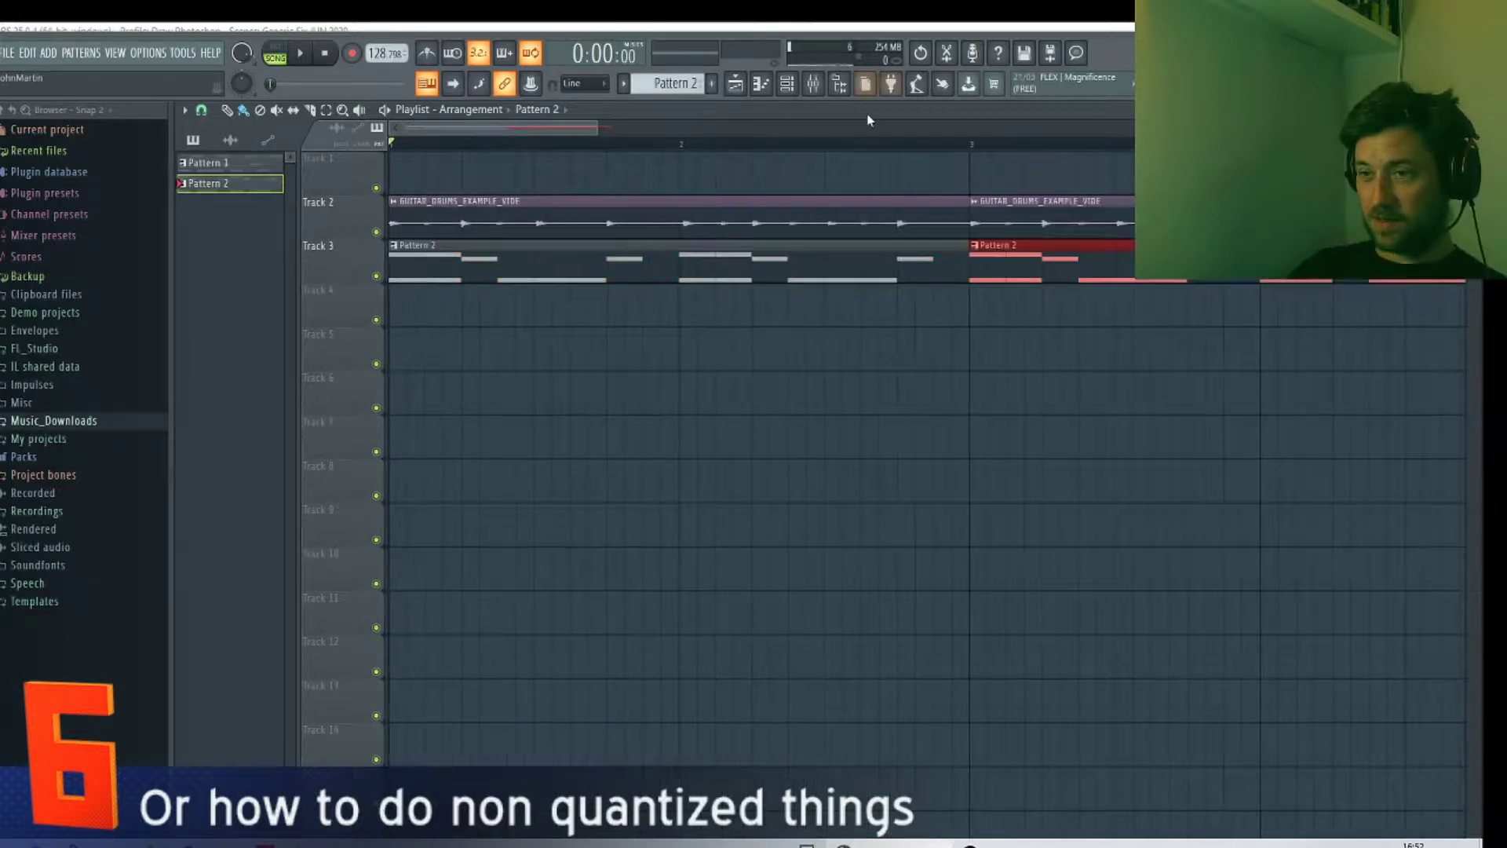
pyautogui.scroll(-3, 777, 314)
pyautogui.scroll(4, 635, 329)
pyautogui.scroll(2, 584, 330)
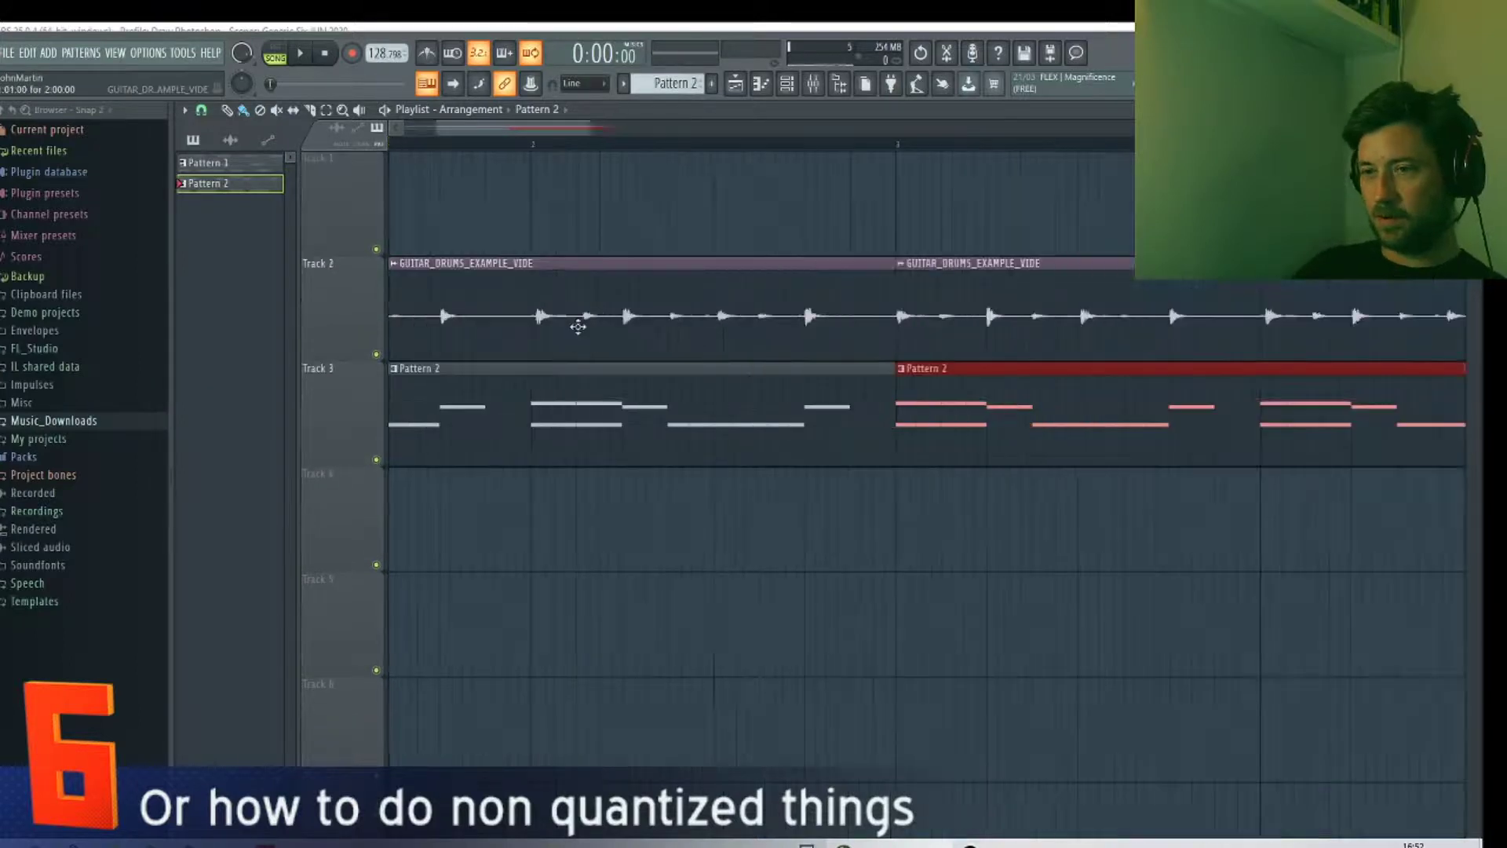
pyautogui.scroll(-1, 730, 346)
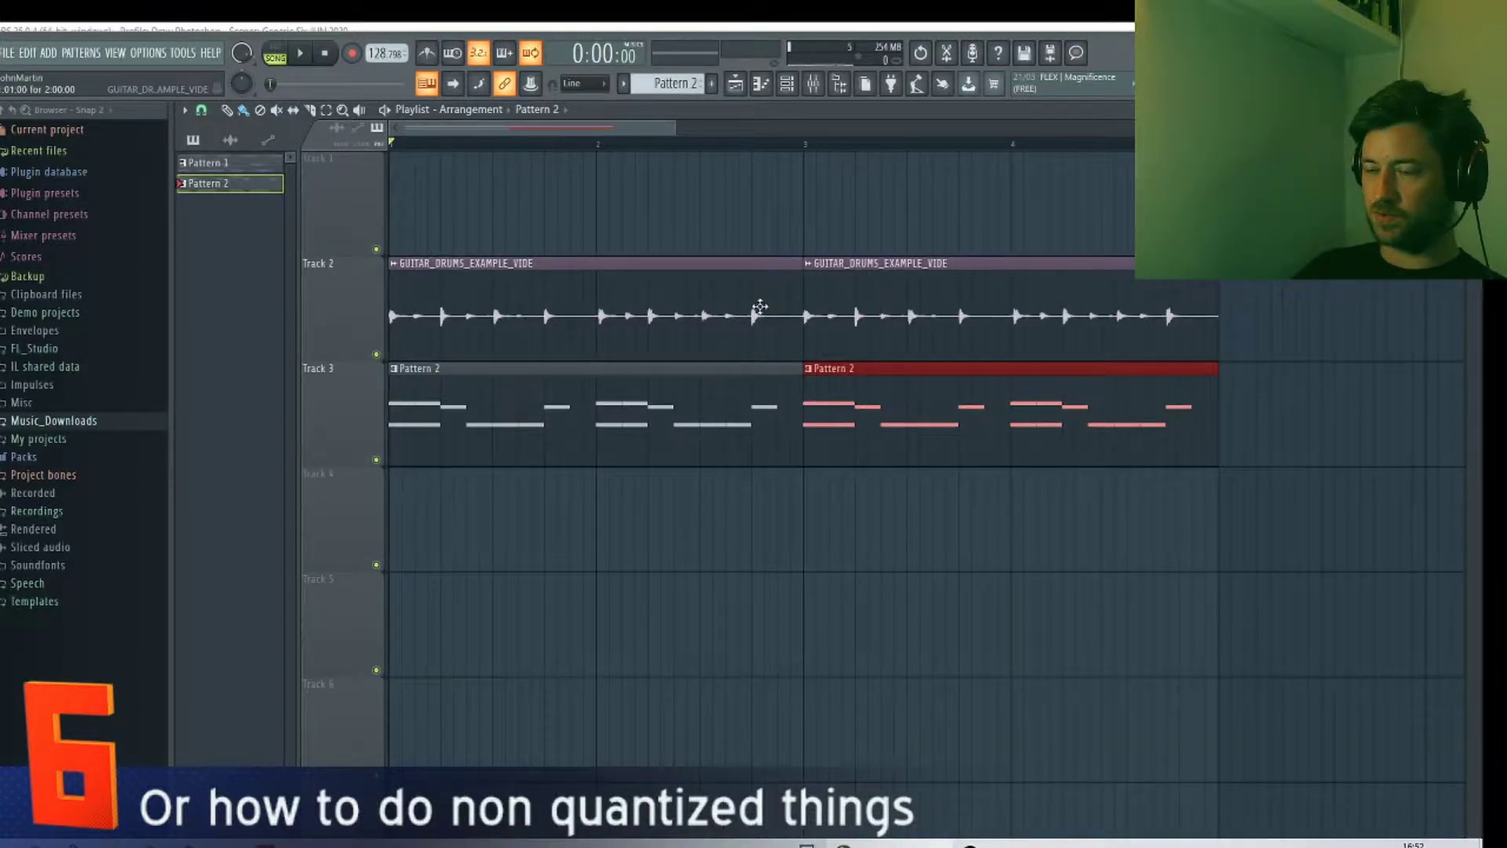
pyautogui.click(376, 355)
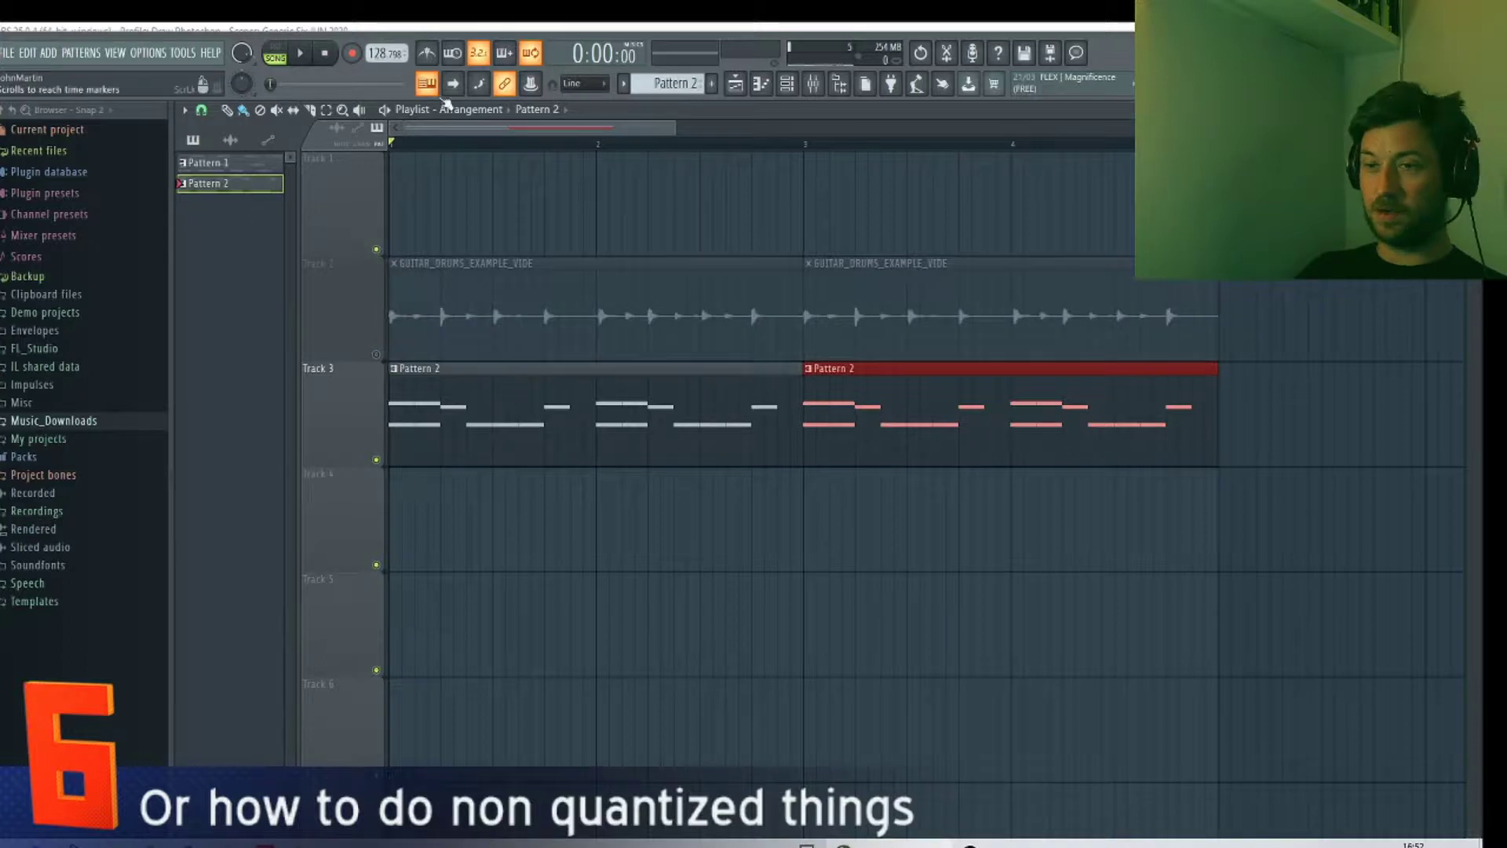